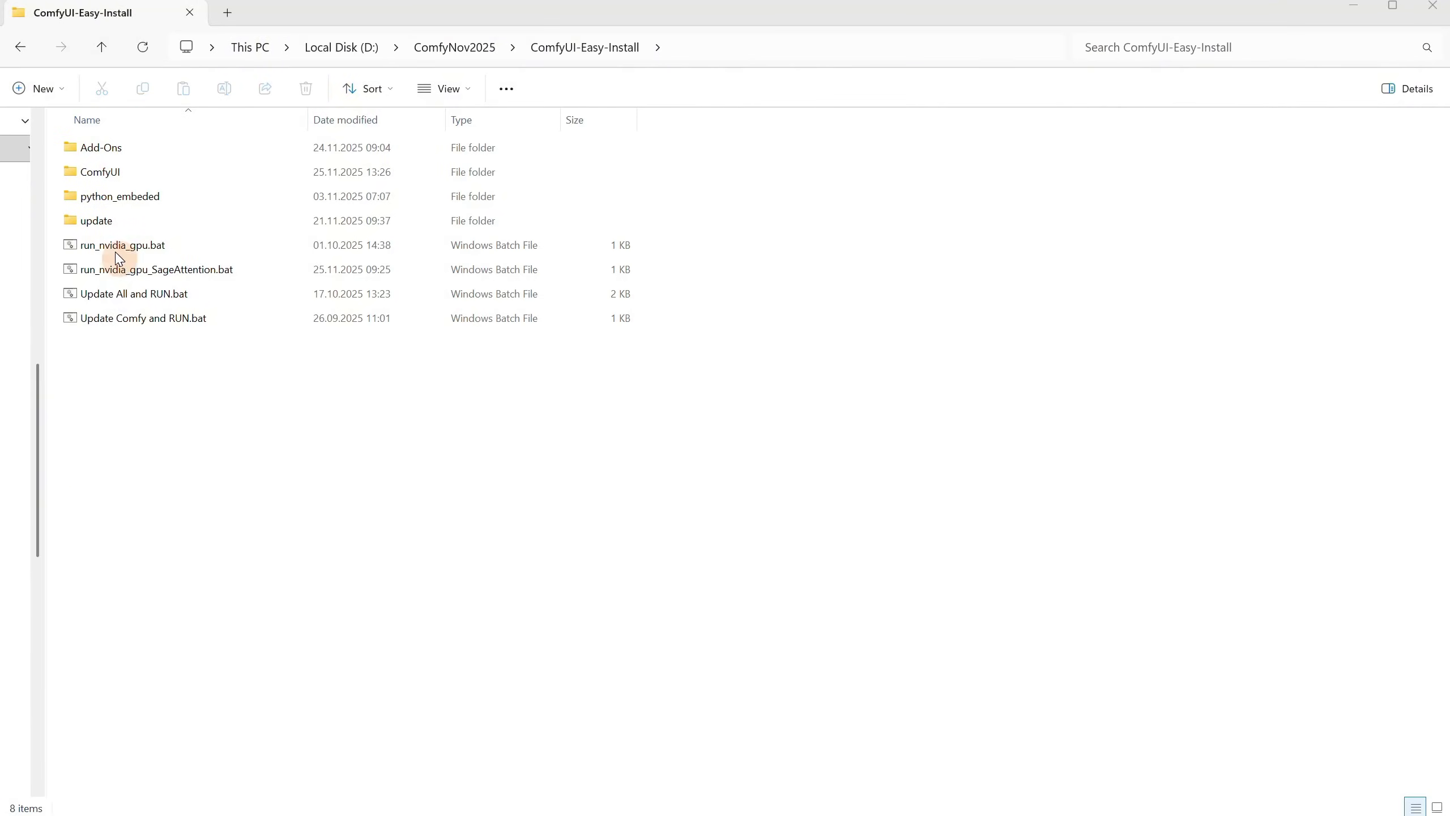
# Step: Navigate from the ComfyUI folder through user and default into the workflows folder
pyautogui.click(101, 180)
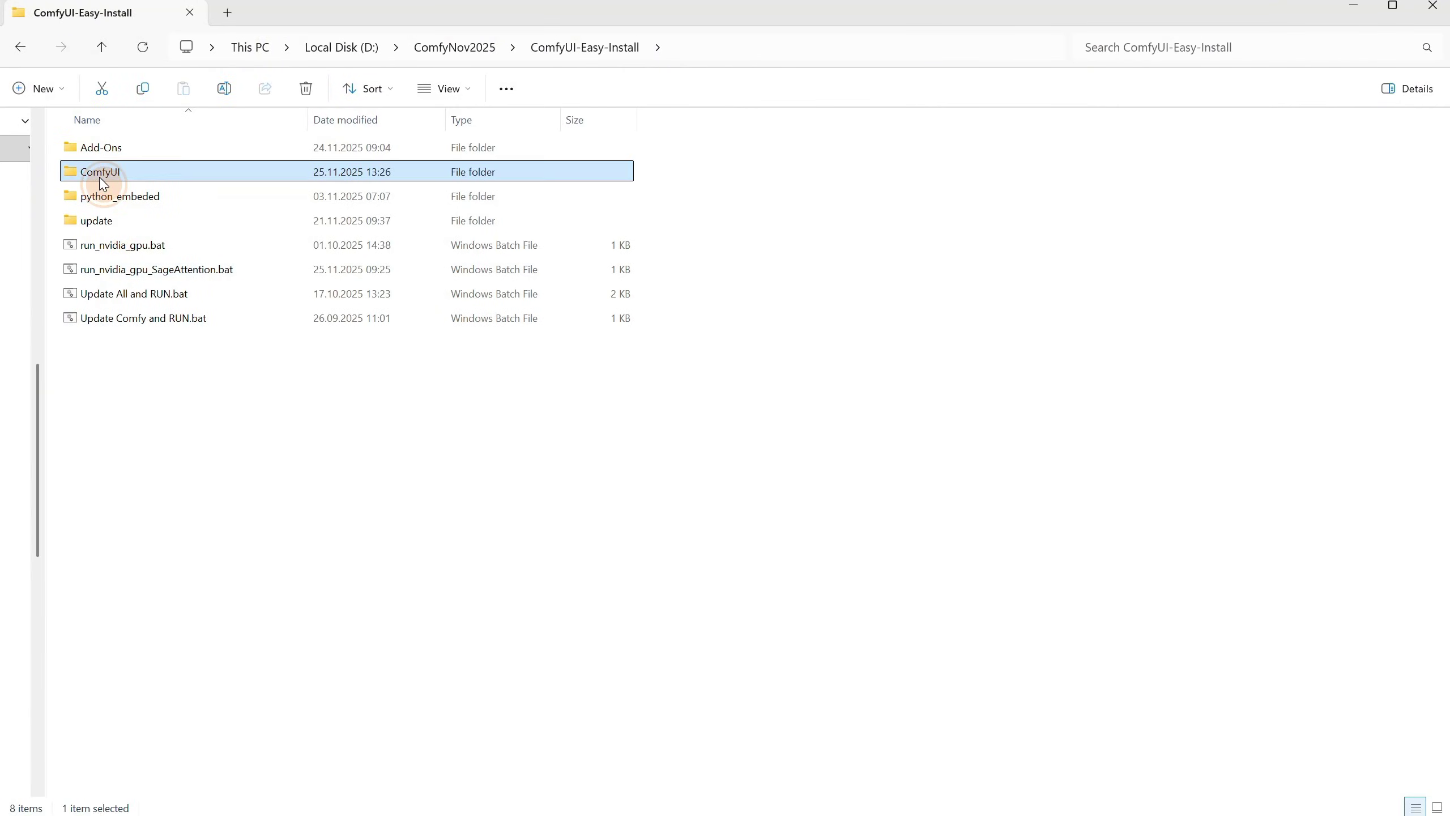
pyautogui.doubleClick(103, 182)
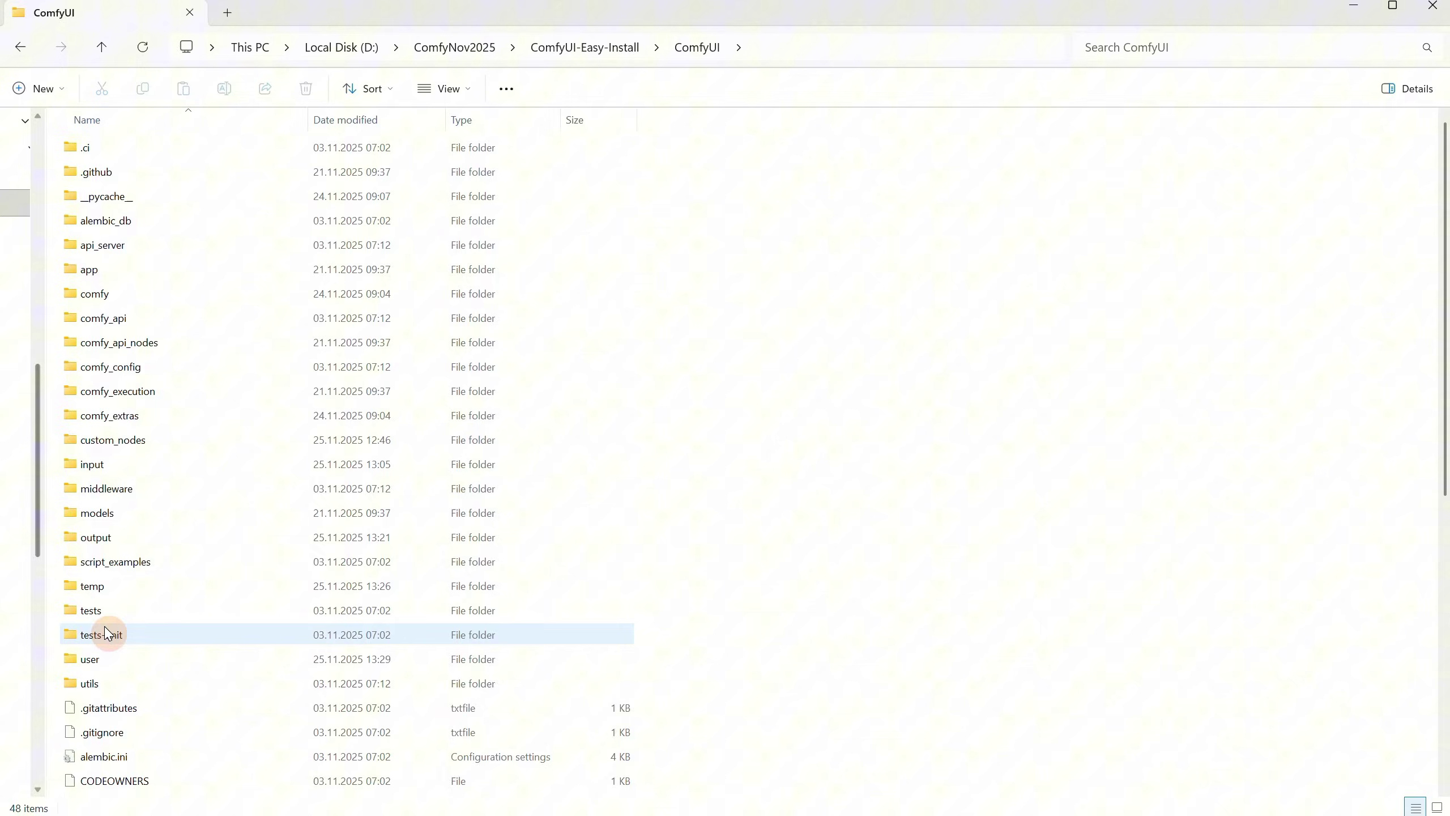
pyautogui.doubleClick(114, 665)
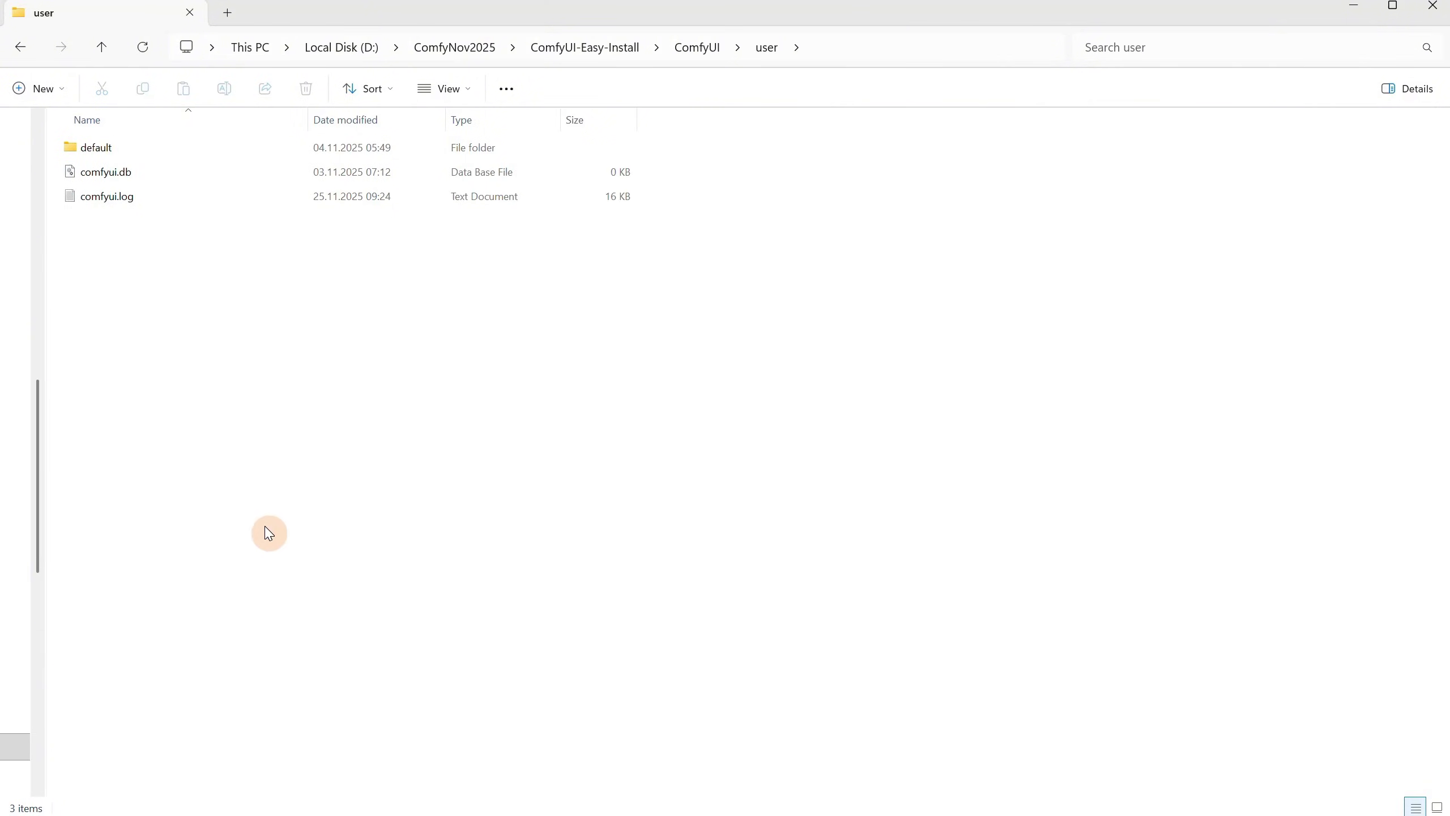
pyautogui.doubleClick(112, 154)
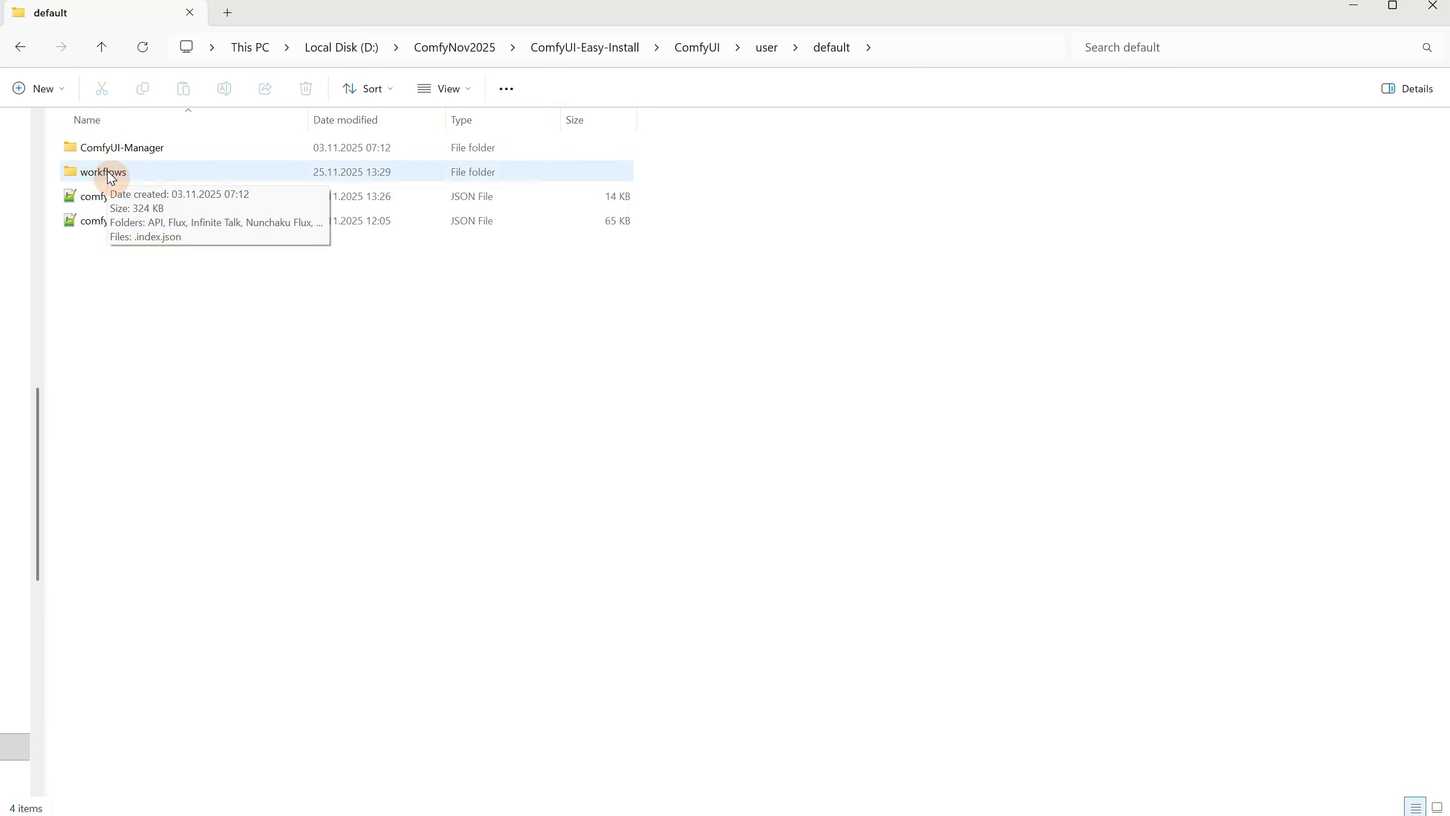
pyautogui.doubleClick(112, 177)
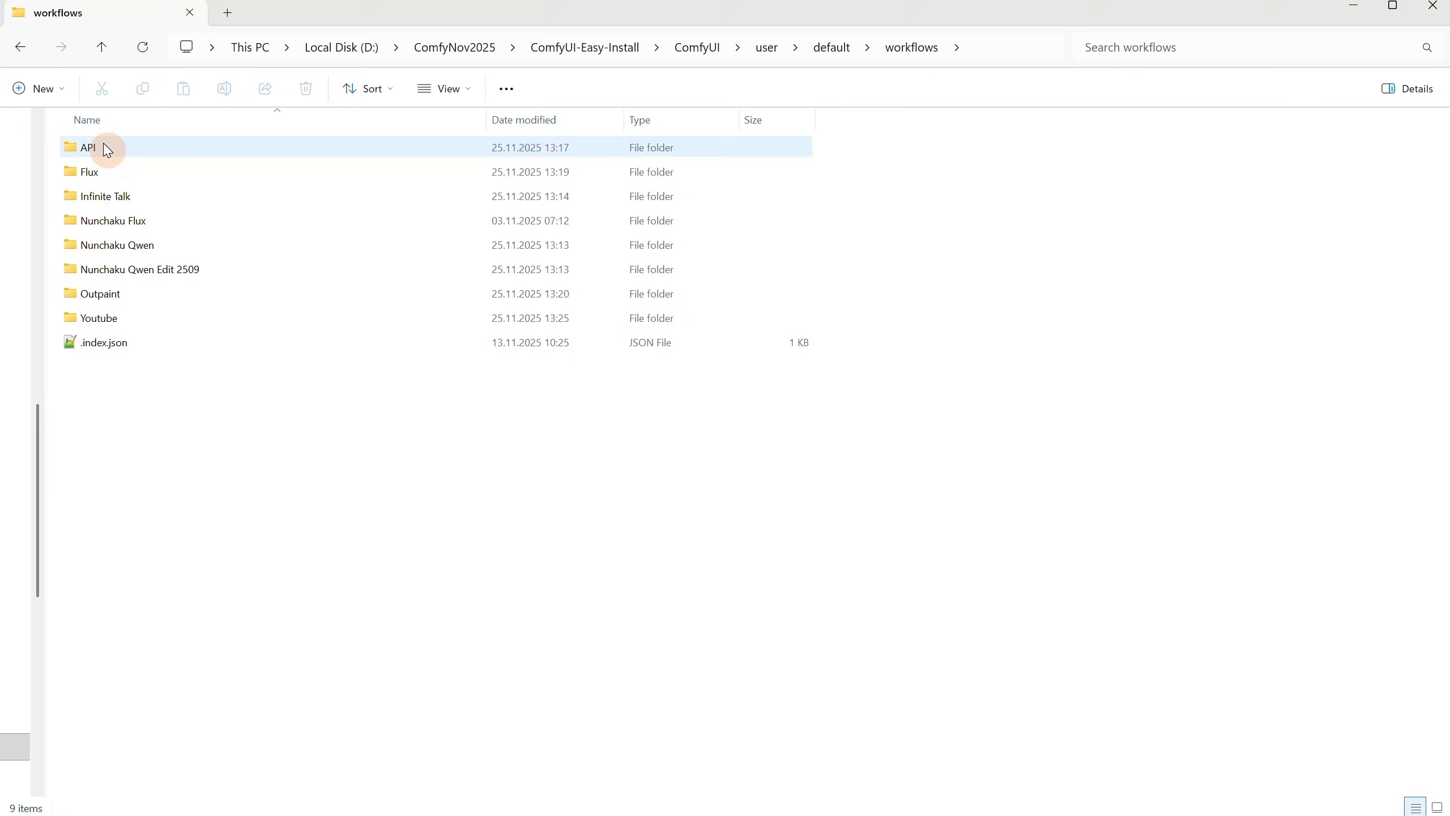
# Step: Look inside the Flux and Nunchaku Flux subfolders, returning to workflows each time
pyautogui.doubleClick(112, 181)
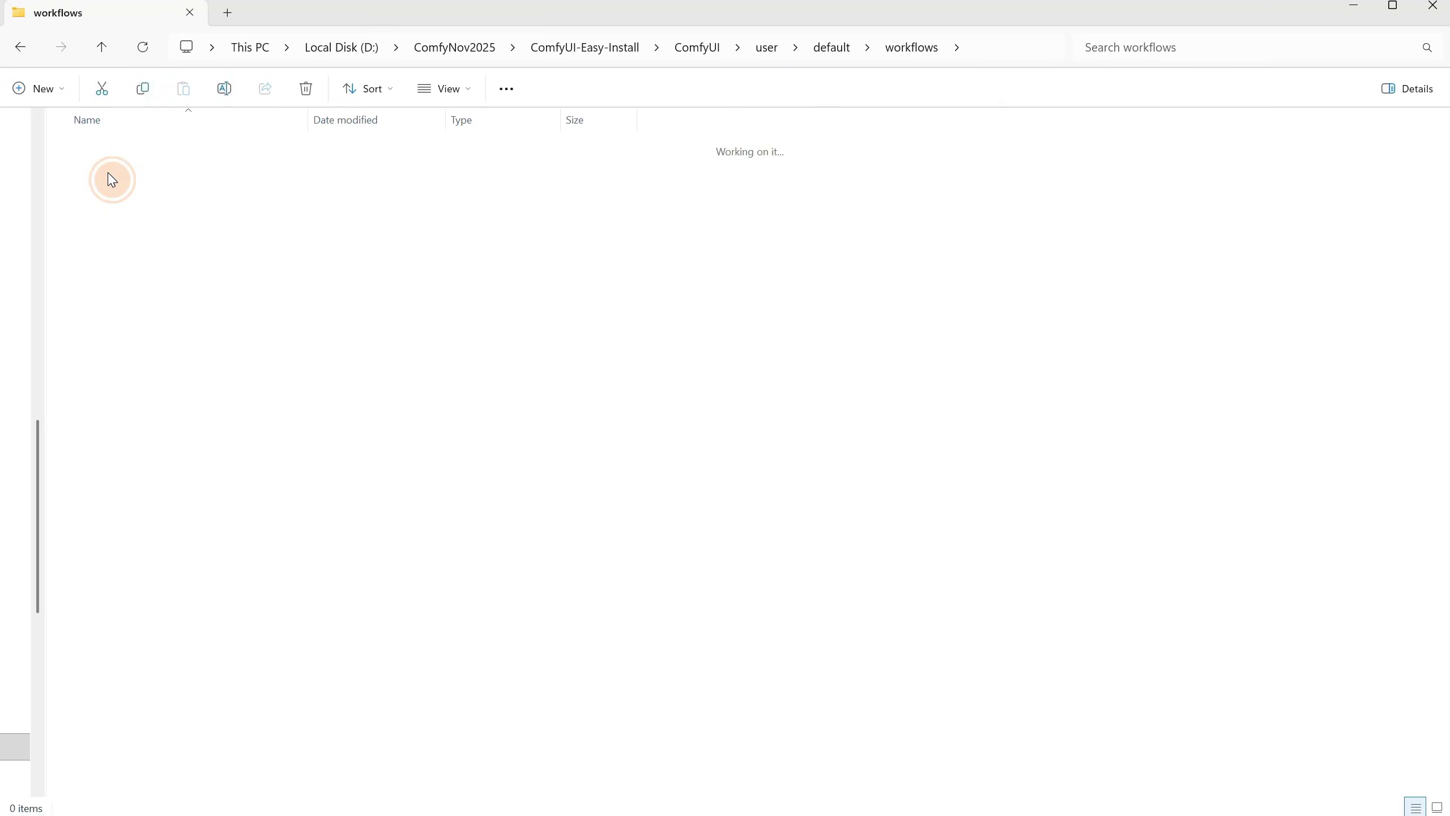
pyautogui.click(908, 49)
pyautogui.doubleClick(129, 220)
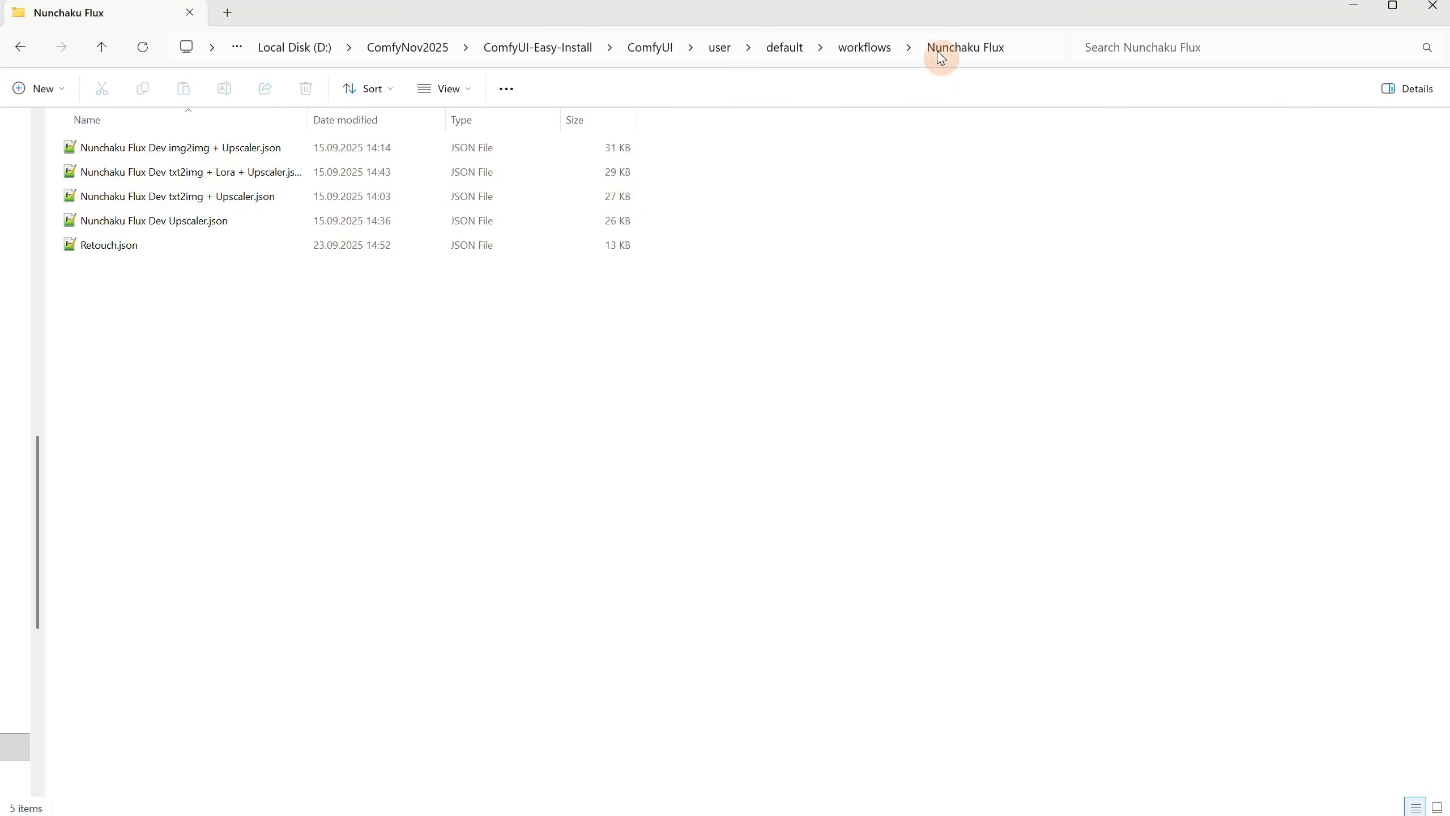
pyautogui.click(873, 49)
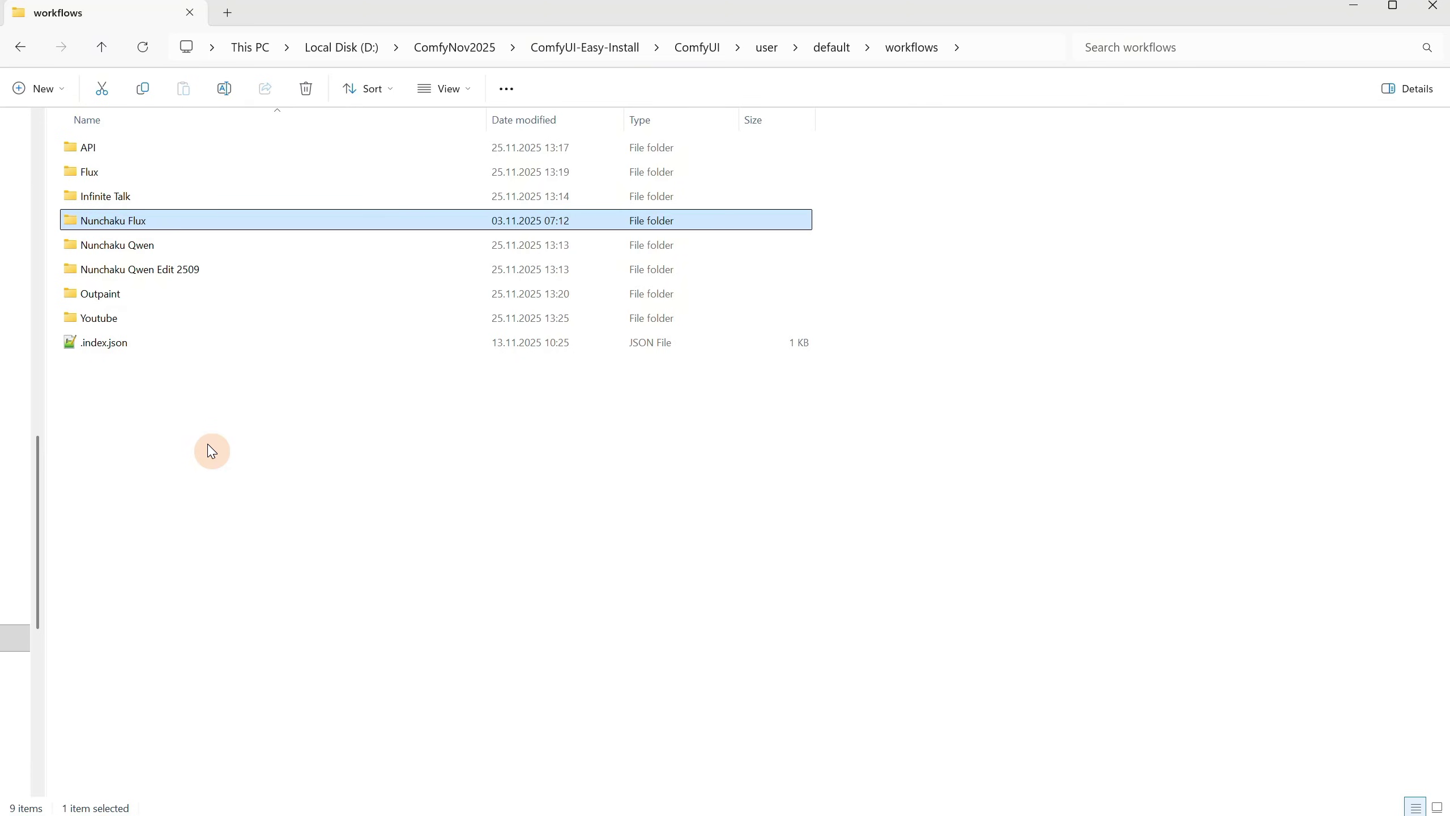
# Step: Create a new folder named Pixaroma inside the workflows folder
pyautogui.click(200, 449)
pyautogui.rightClick(139, 456)
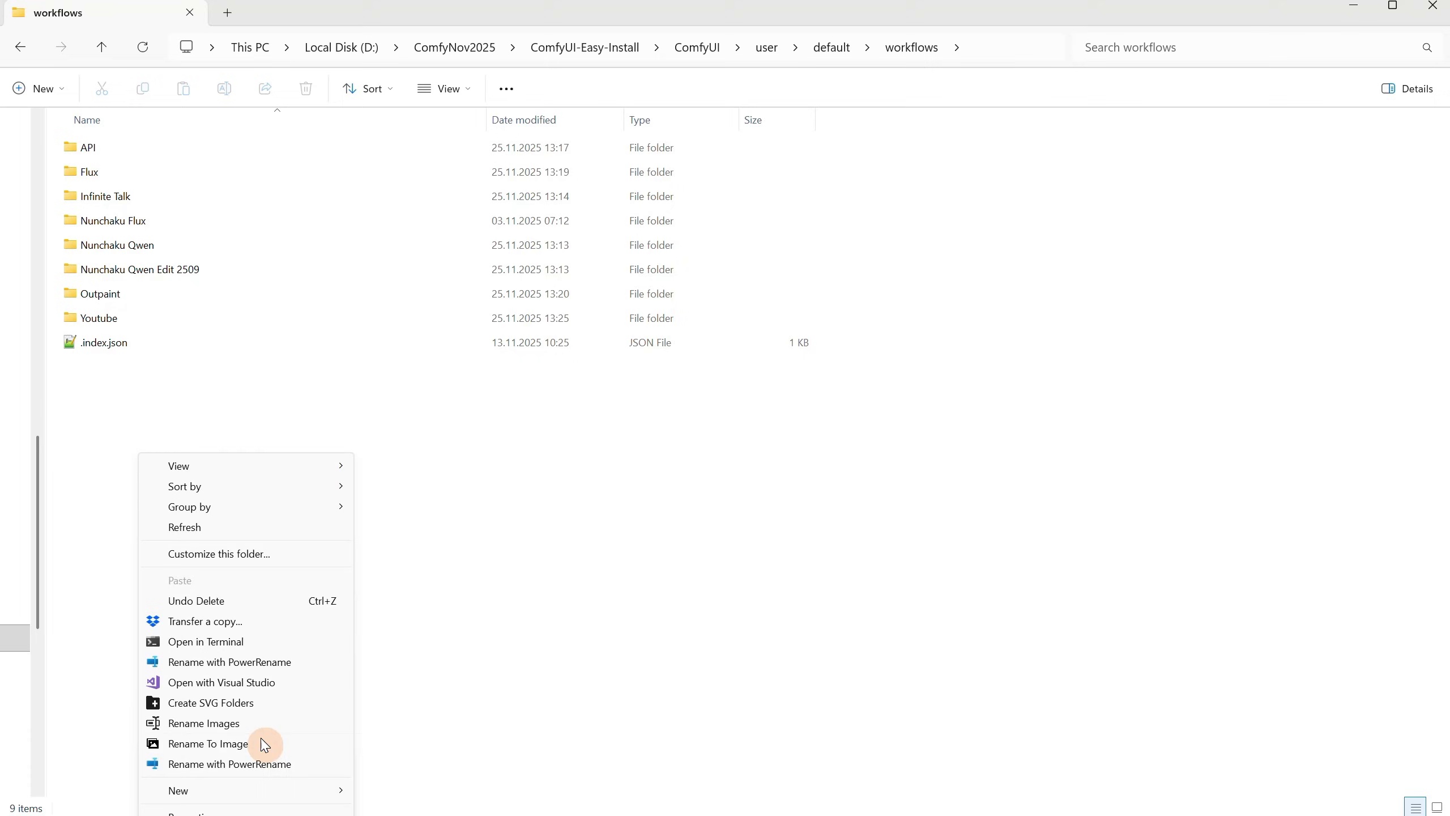
pyautogui.moveTo(281, 790)
pyautogui.click(388, 793)
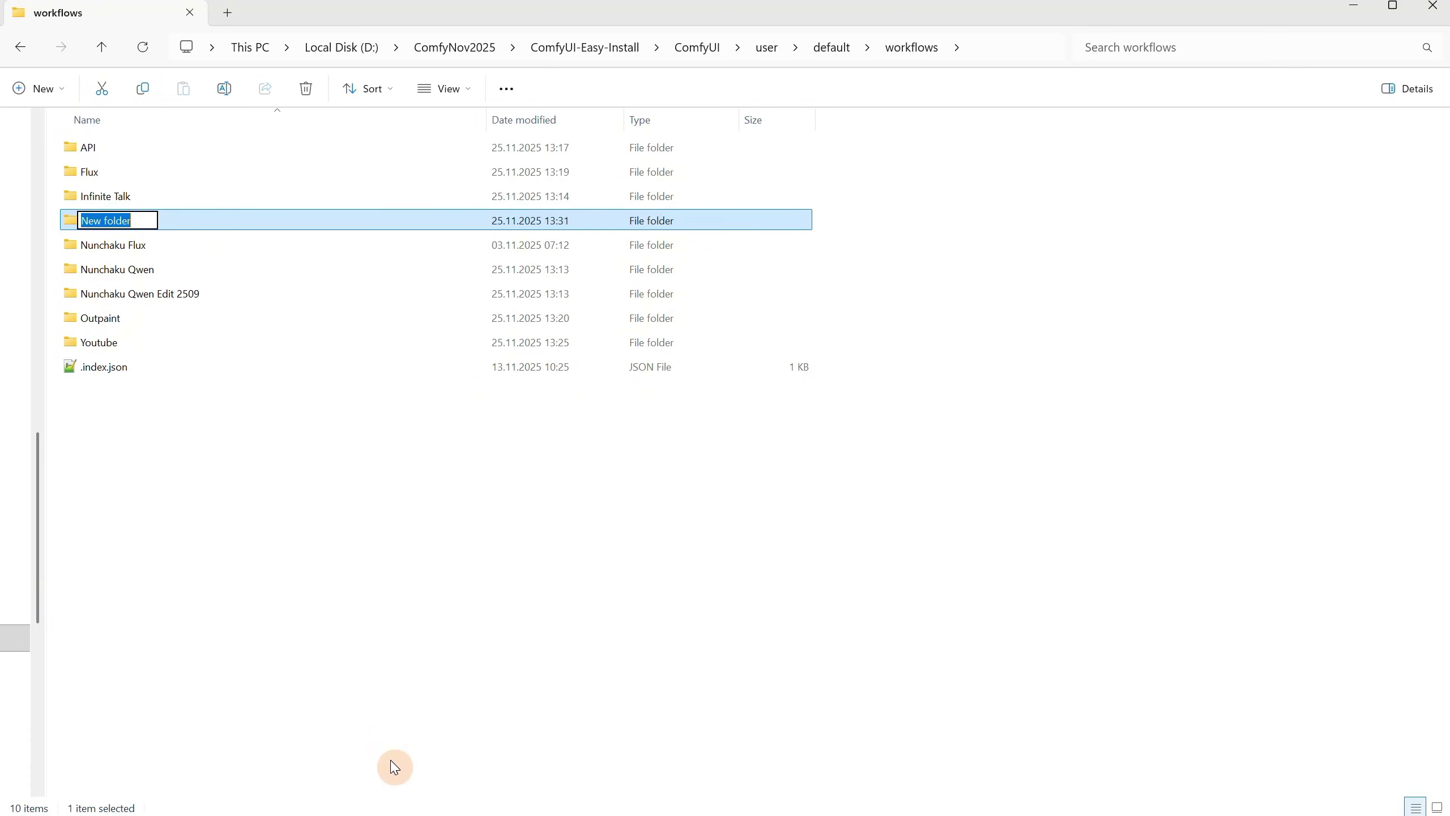
pyautogui.write('Pixaroma')
pyautogui.press('Return')
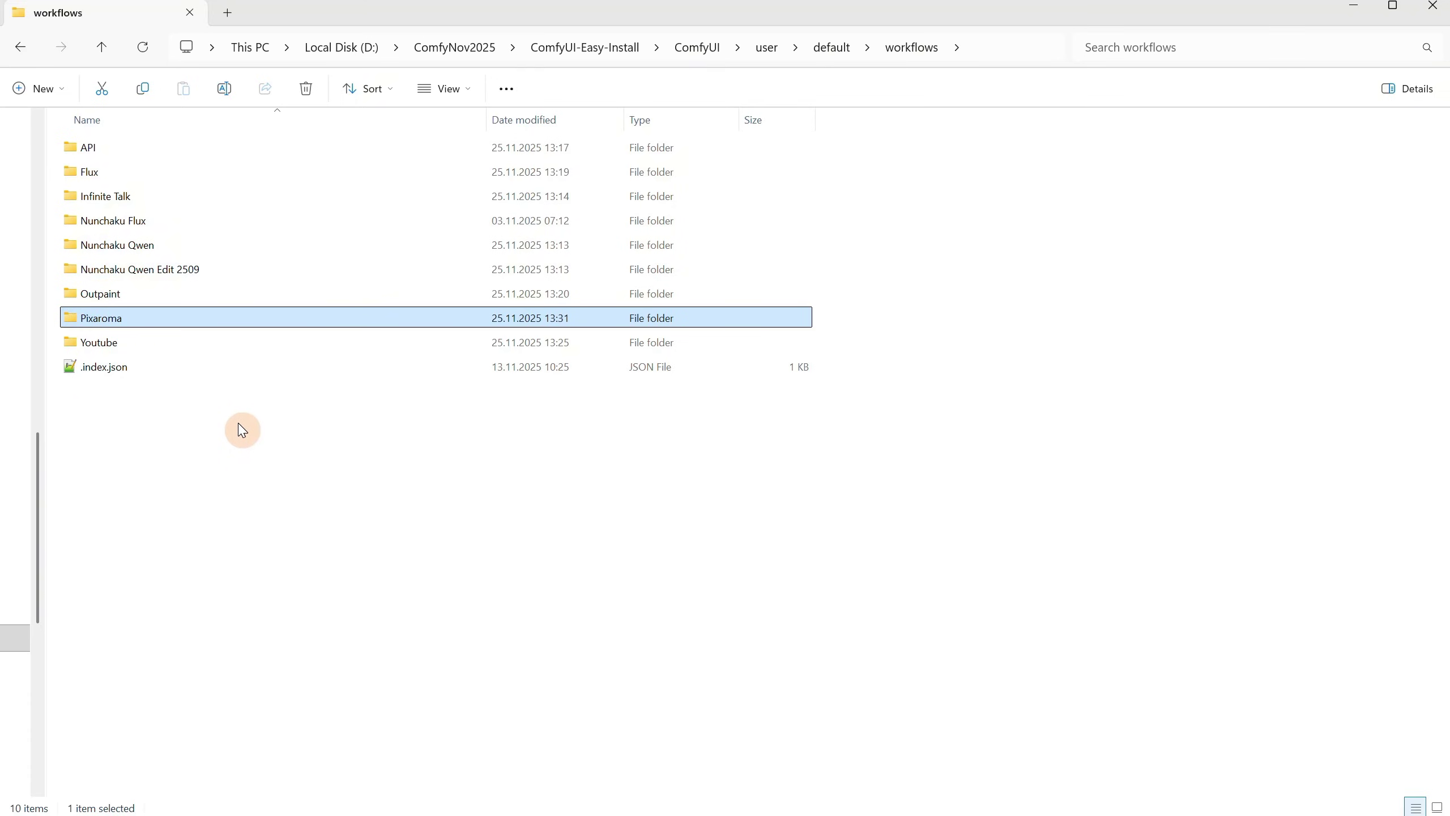
# Step: Launch ComfyUI from ComfyUI-Easy-Install with run_nvidia_gpu_SageAttention.bat
pyautogui.click(182, 409)
pyautogui.click(709, 58)
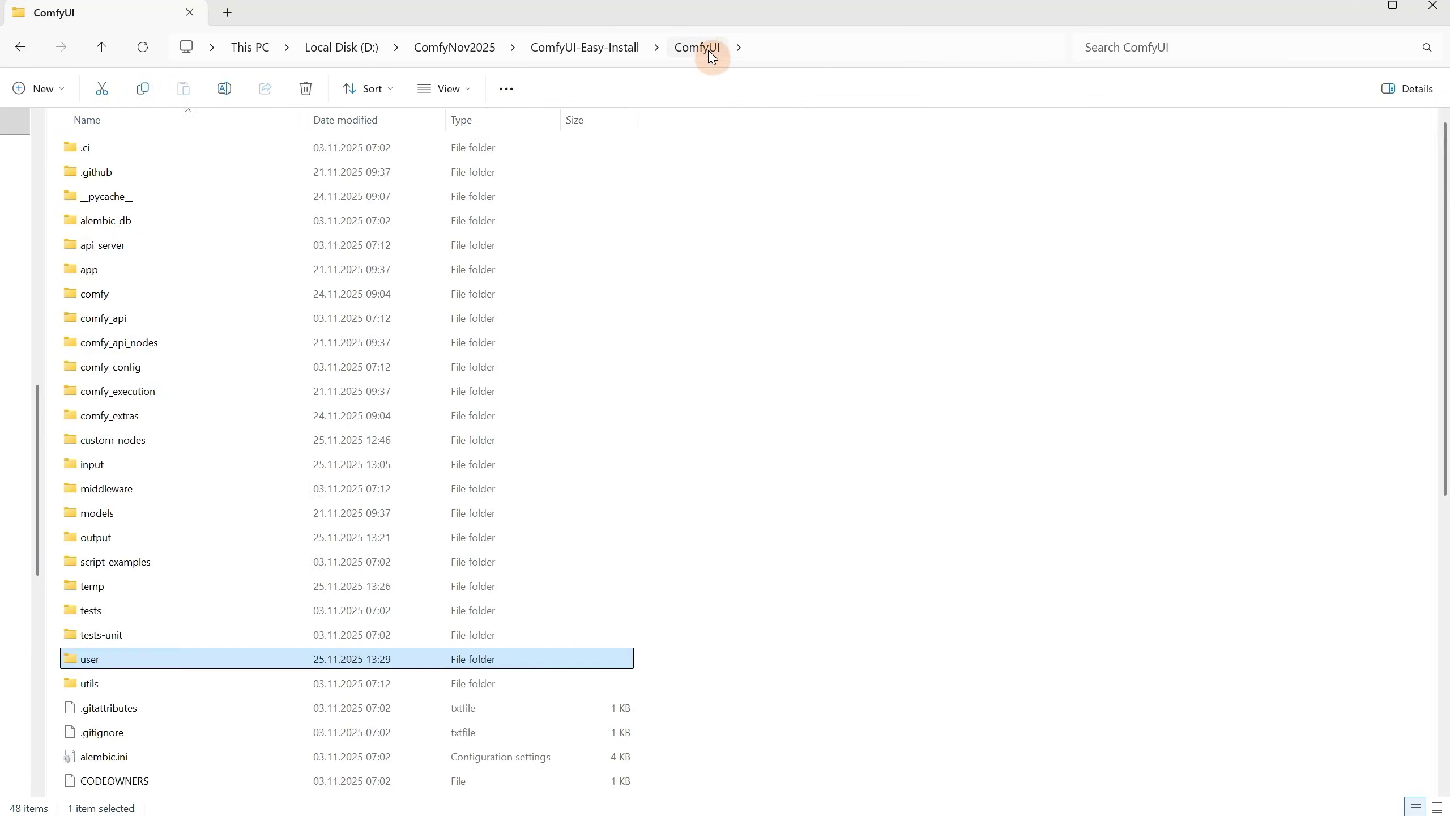
pyautogui.click(611, 57)
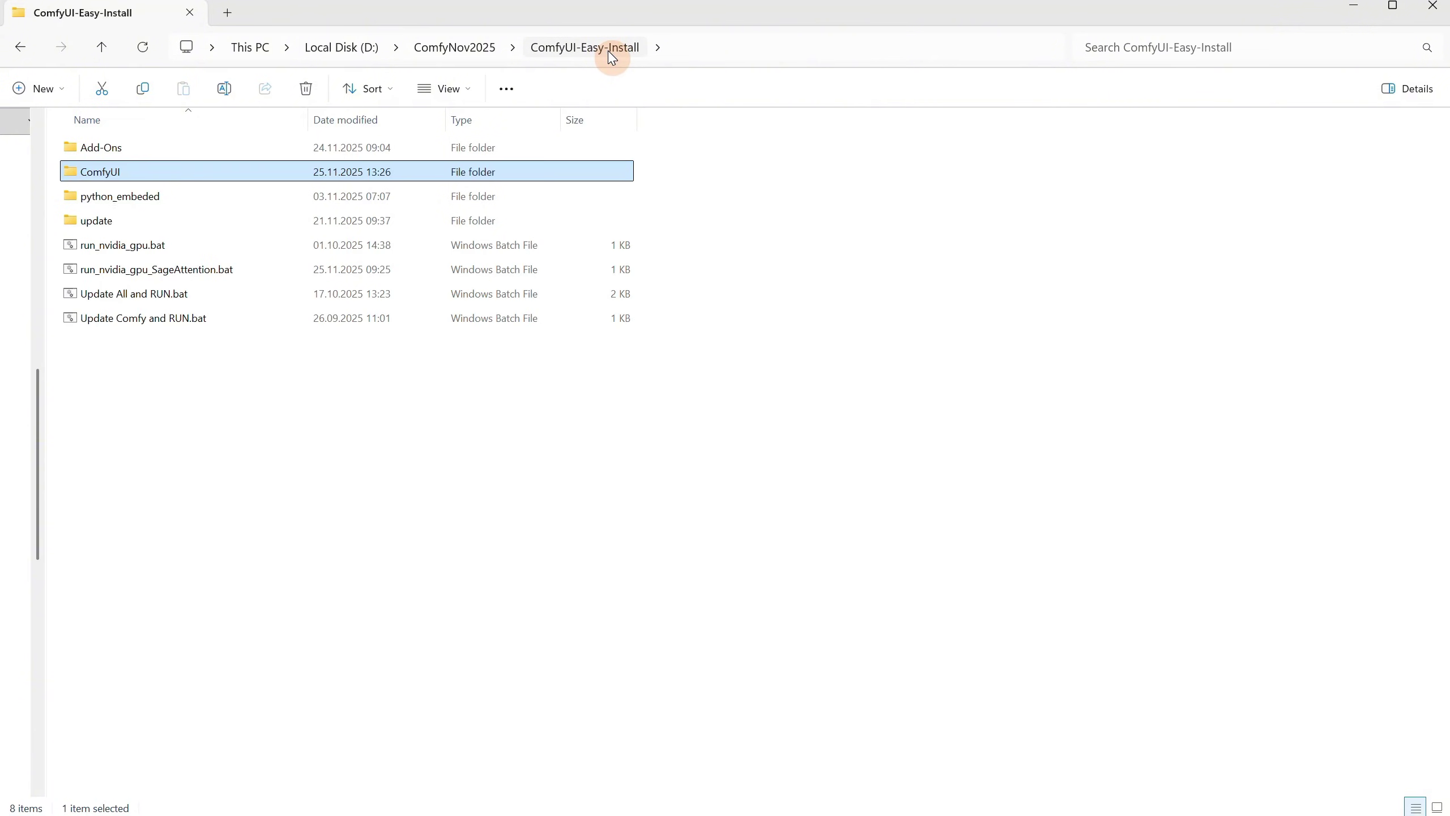
pyautogui.click(139, 280)
pyautogui.doubleClick(139, 279)
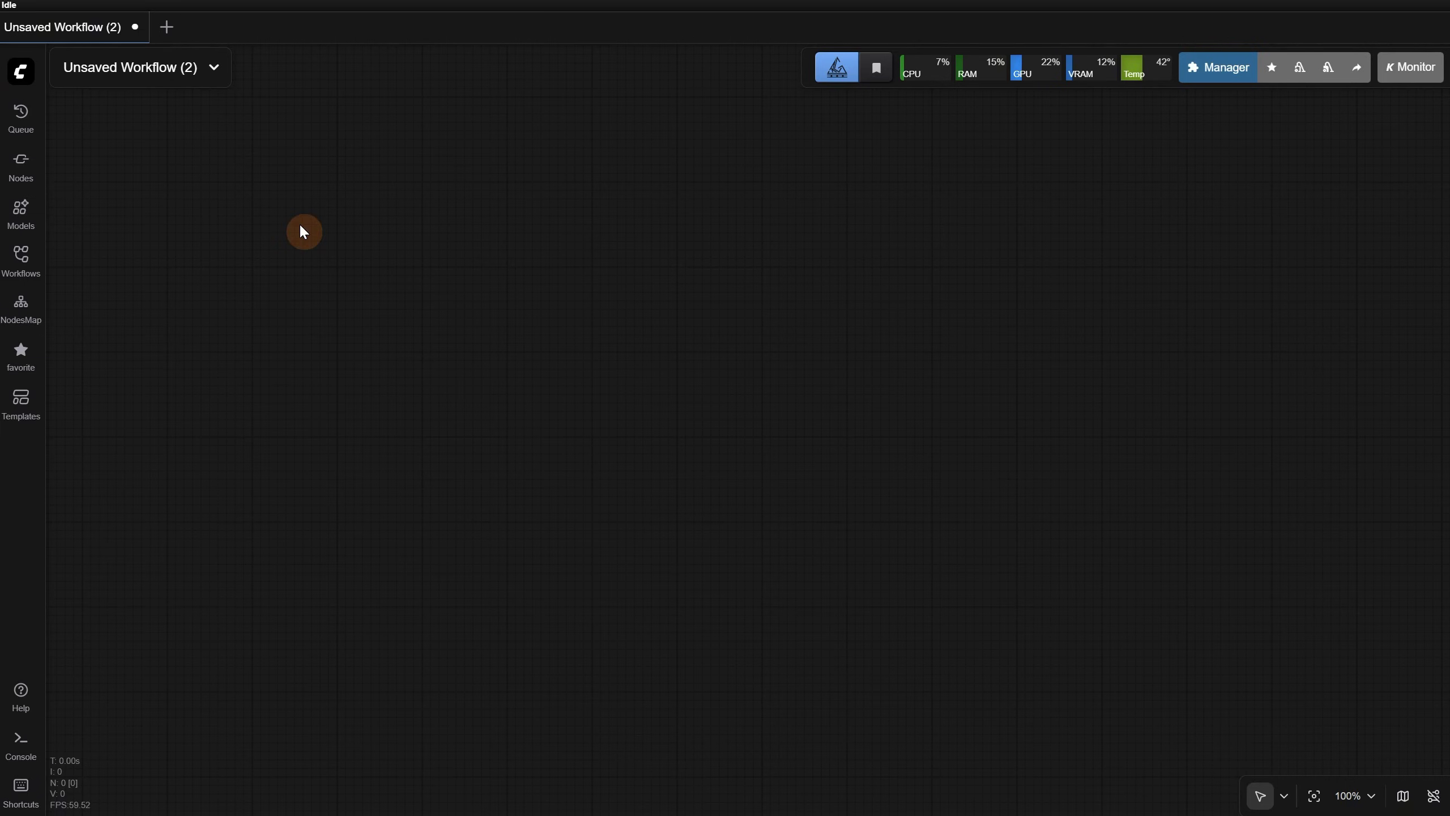
# Step: Show the Workflows sidebar, peek at Flux, then expand Infinite Talk, Outpaint and Youtube
pyautogui.click(38, 273)
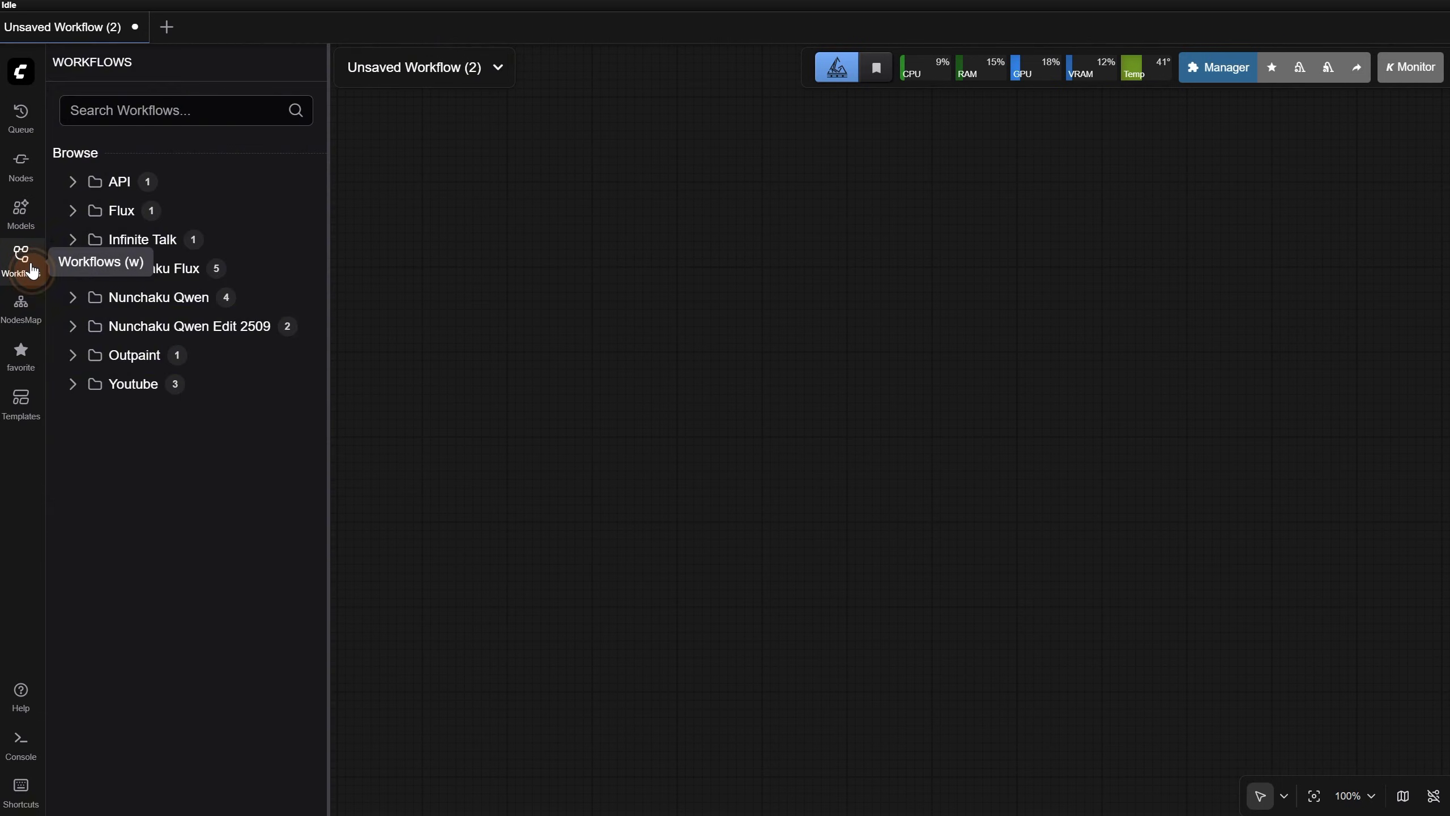
pyautogui.click(98, 108)
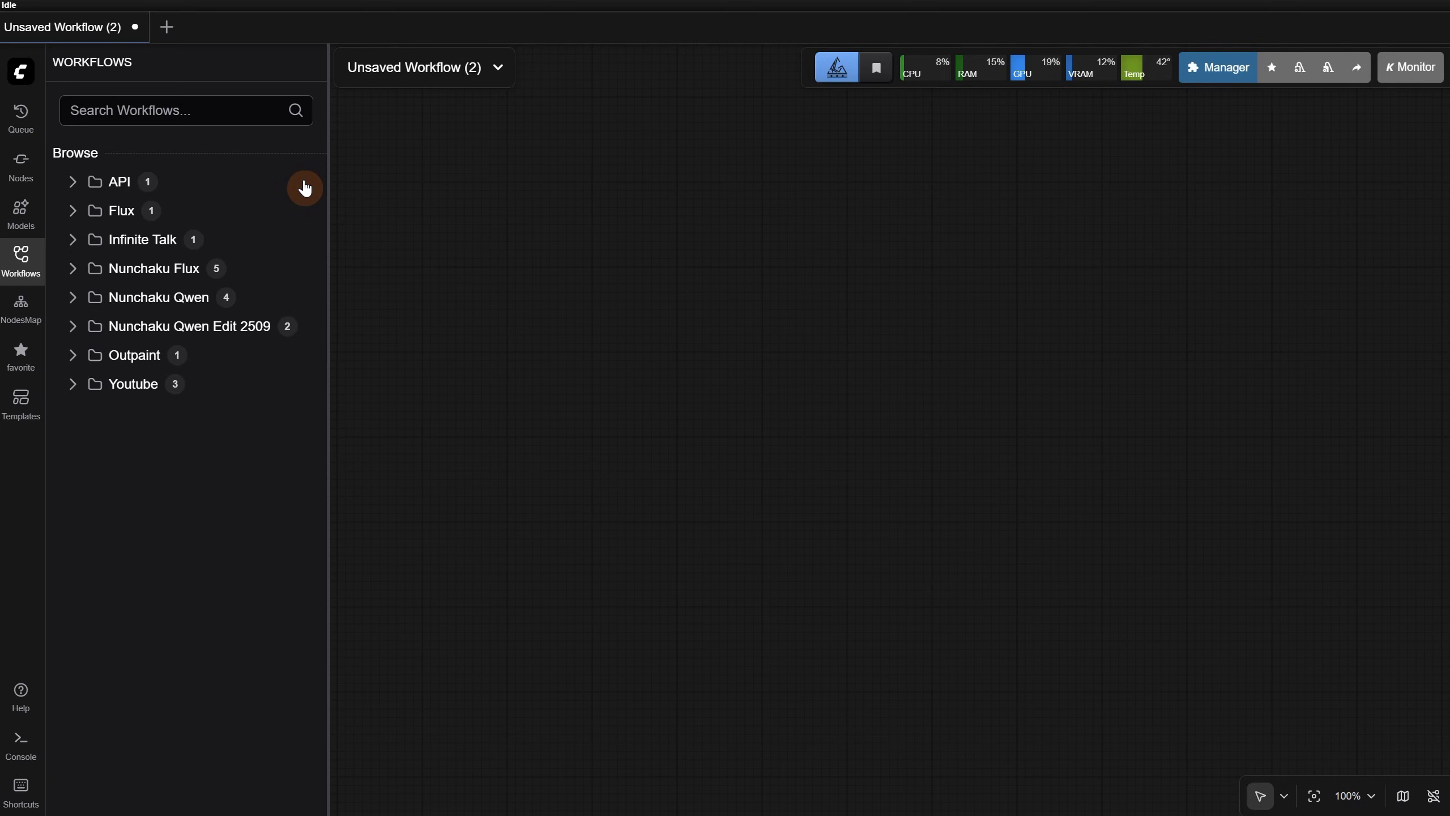
pyautogui.click(74, 214)
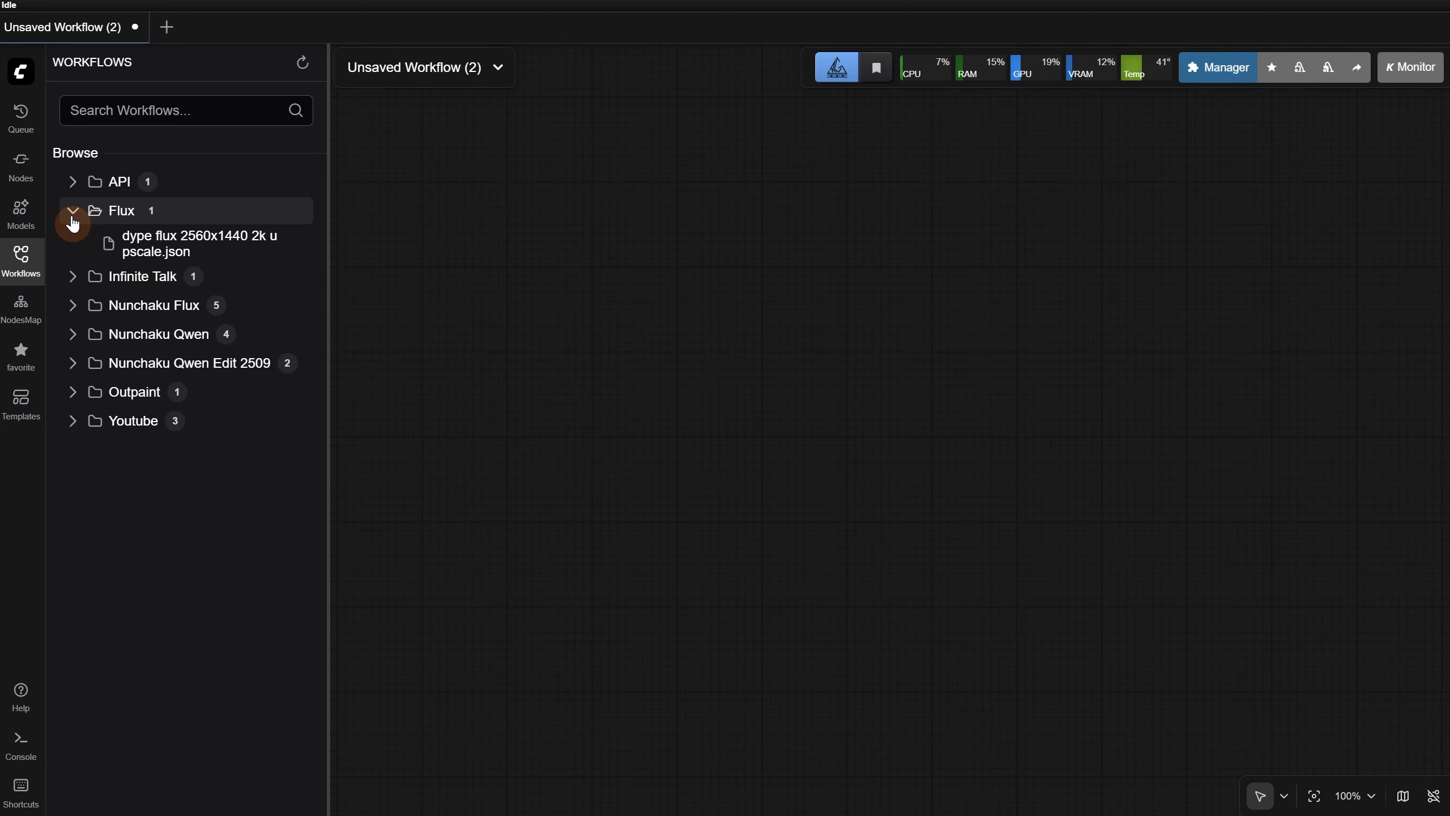
pyautogui.click(72, 216)
pyautogui.click(72, 239)
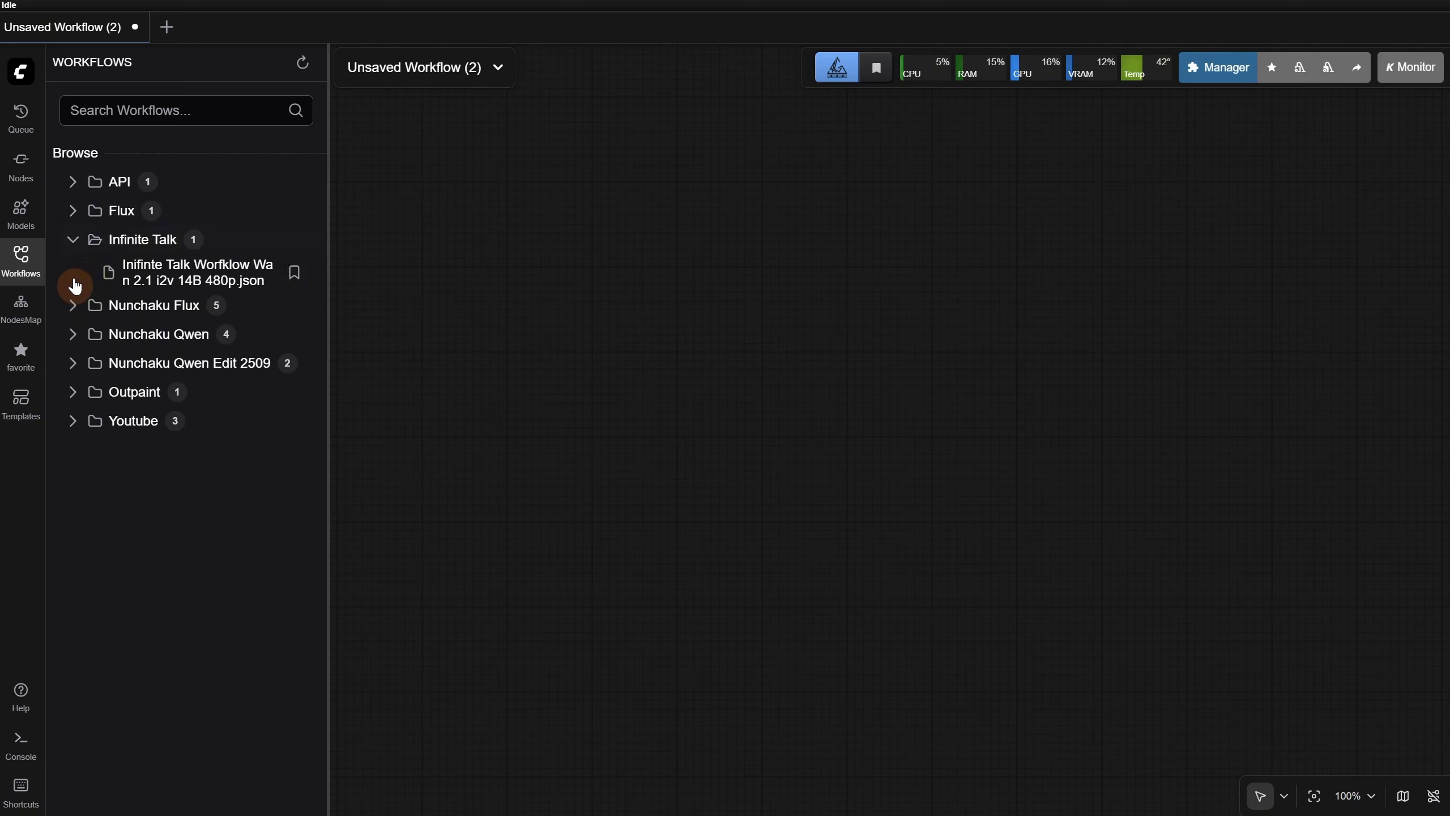
pyautogui.click(73, 400)
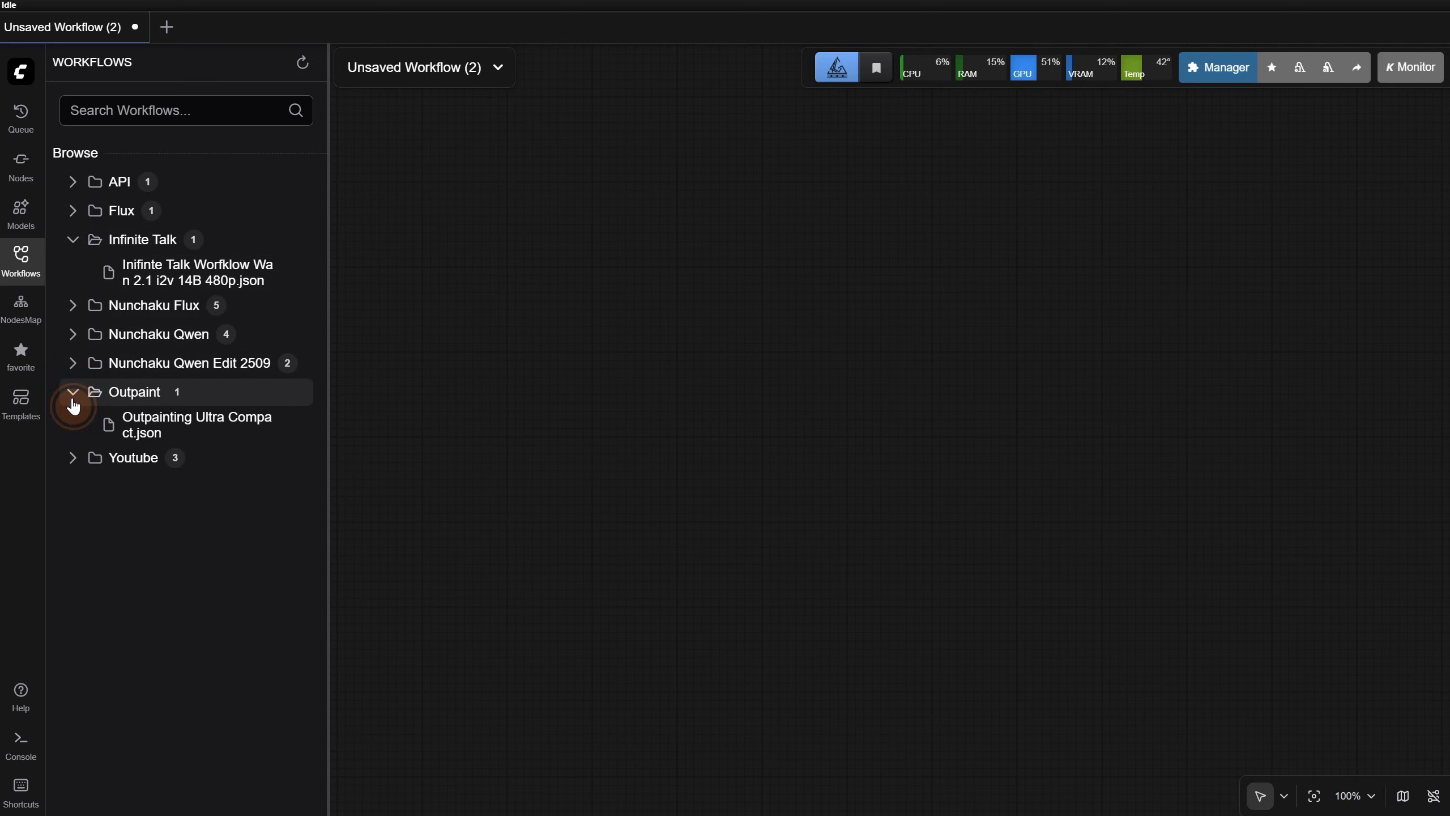
pyautogui.click(67, 467)
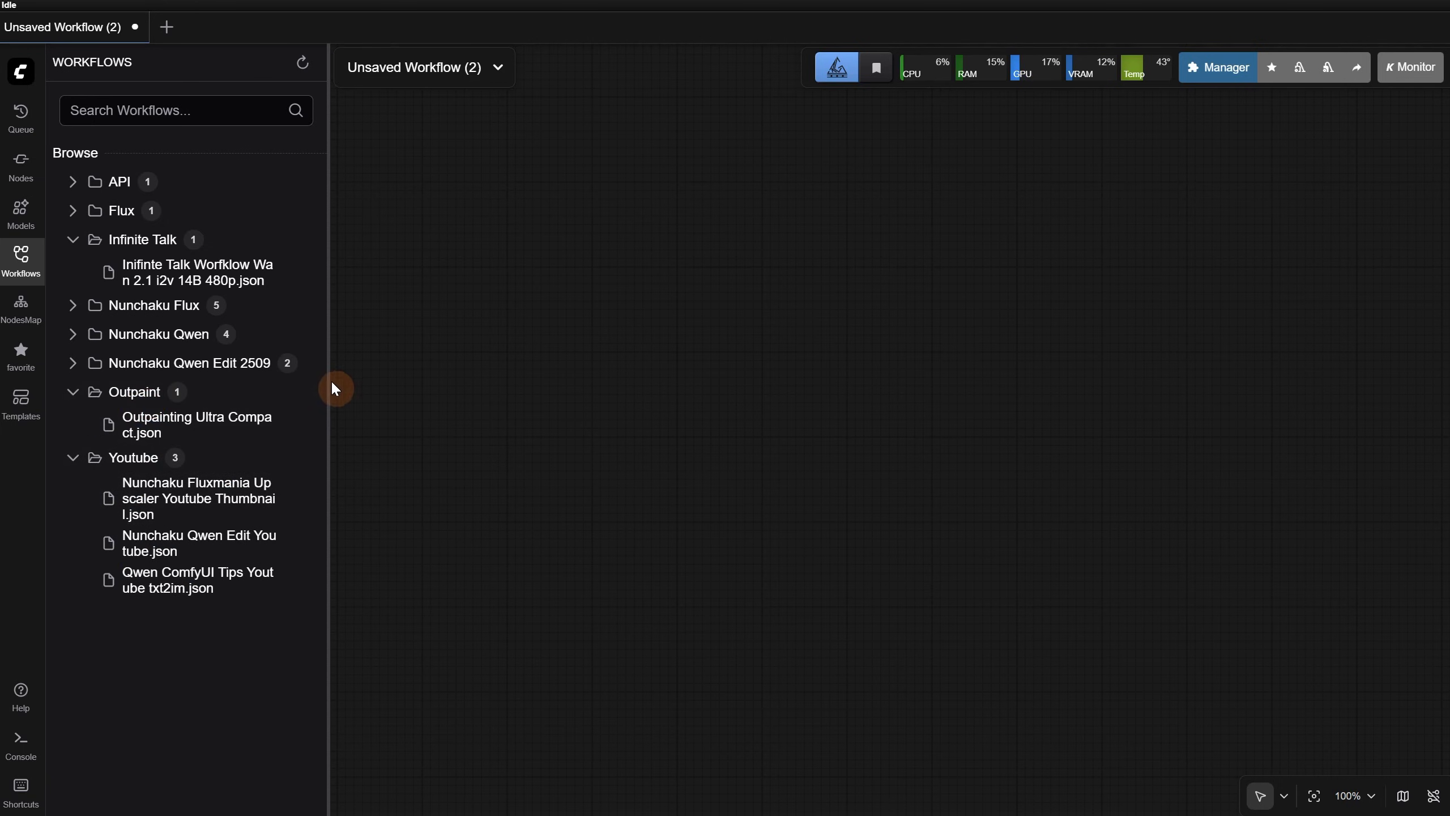
# Step: Widen the workflows panel and toggle a bookmark on Outpainting Ultra Compact.json on and off
pyautogui.moveTo(330, 385); pyautogui.dragTo(404, 349)
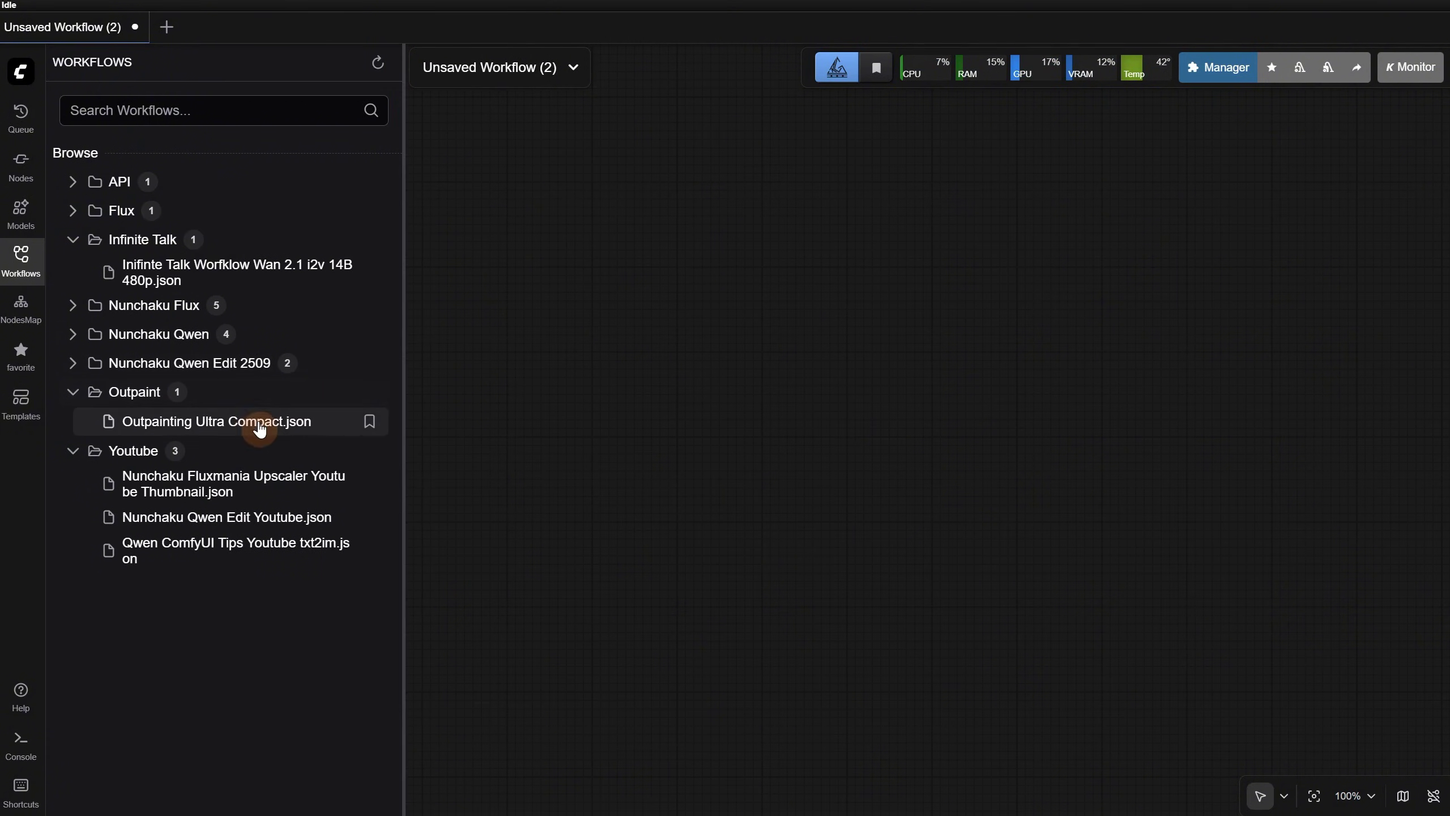
pyautogui.click(369, 422)
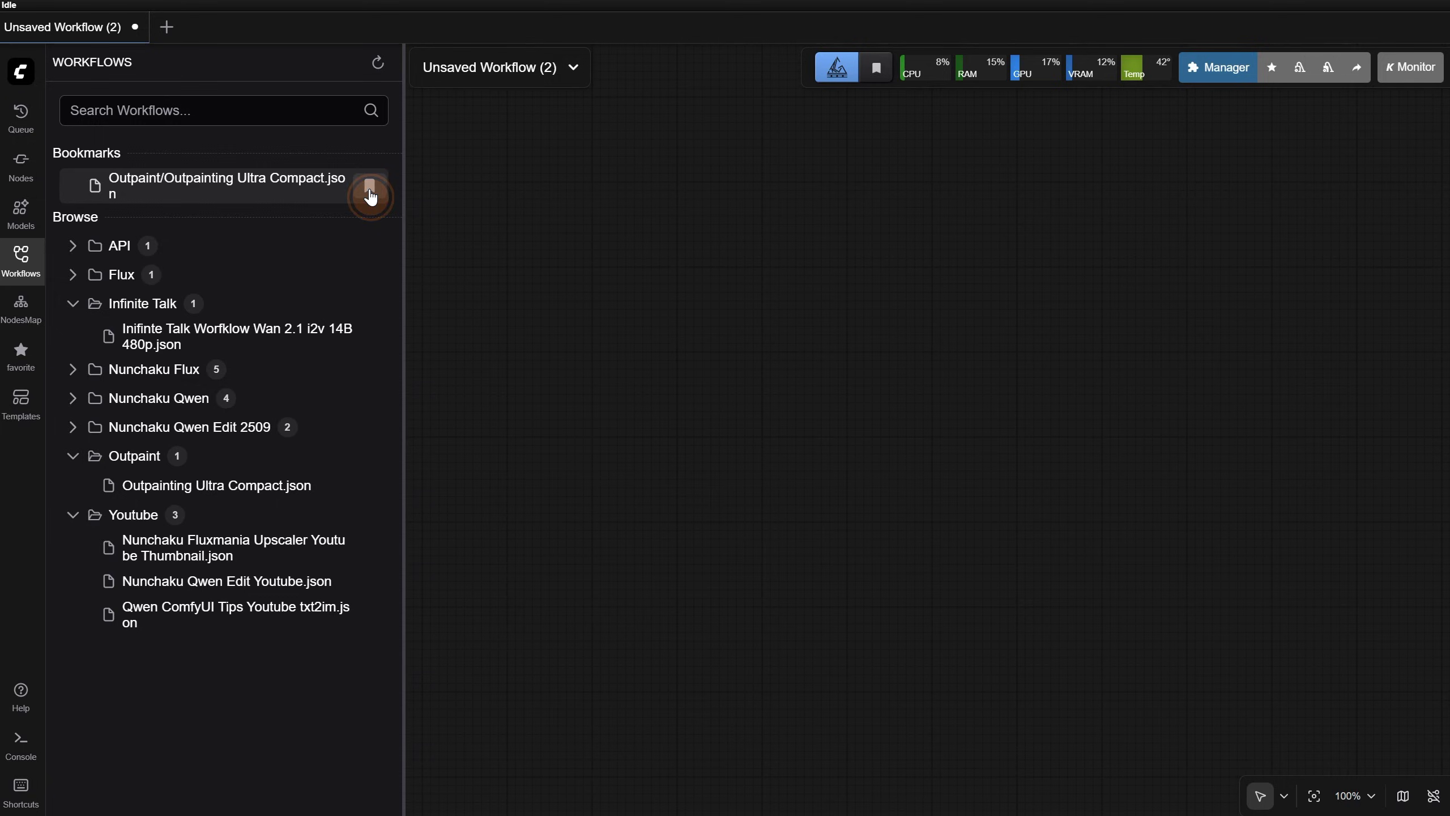
pyautogui.click(369, 194)
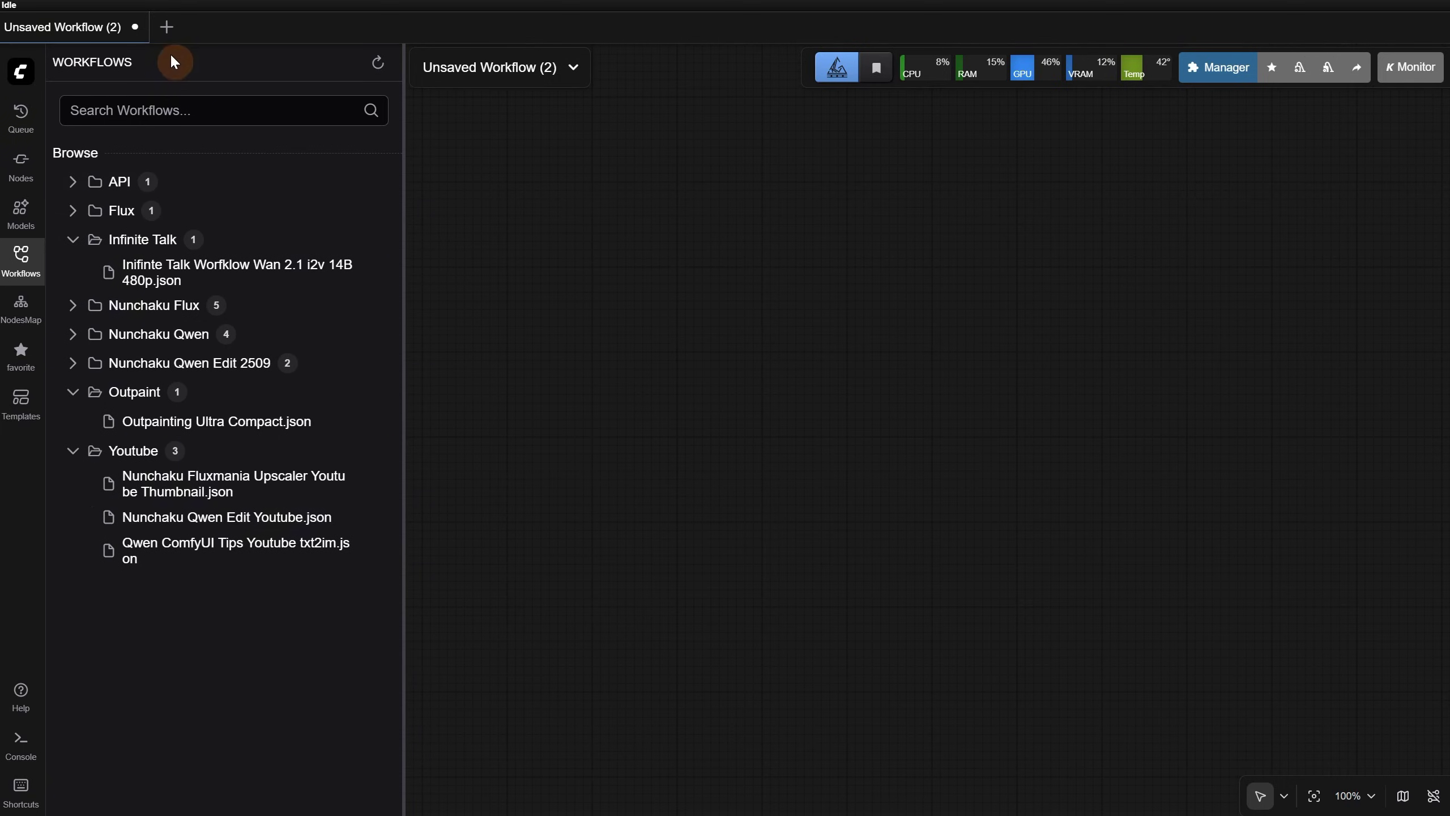
# Step: Search the workflows for 'ou' and 'flux', then clear the search box
pyautogui.click(199, 110)
pyautogui.write('out')
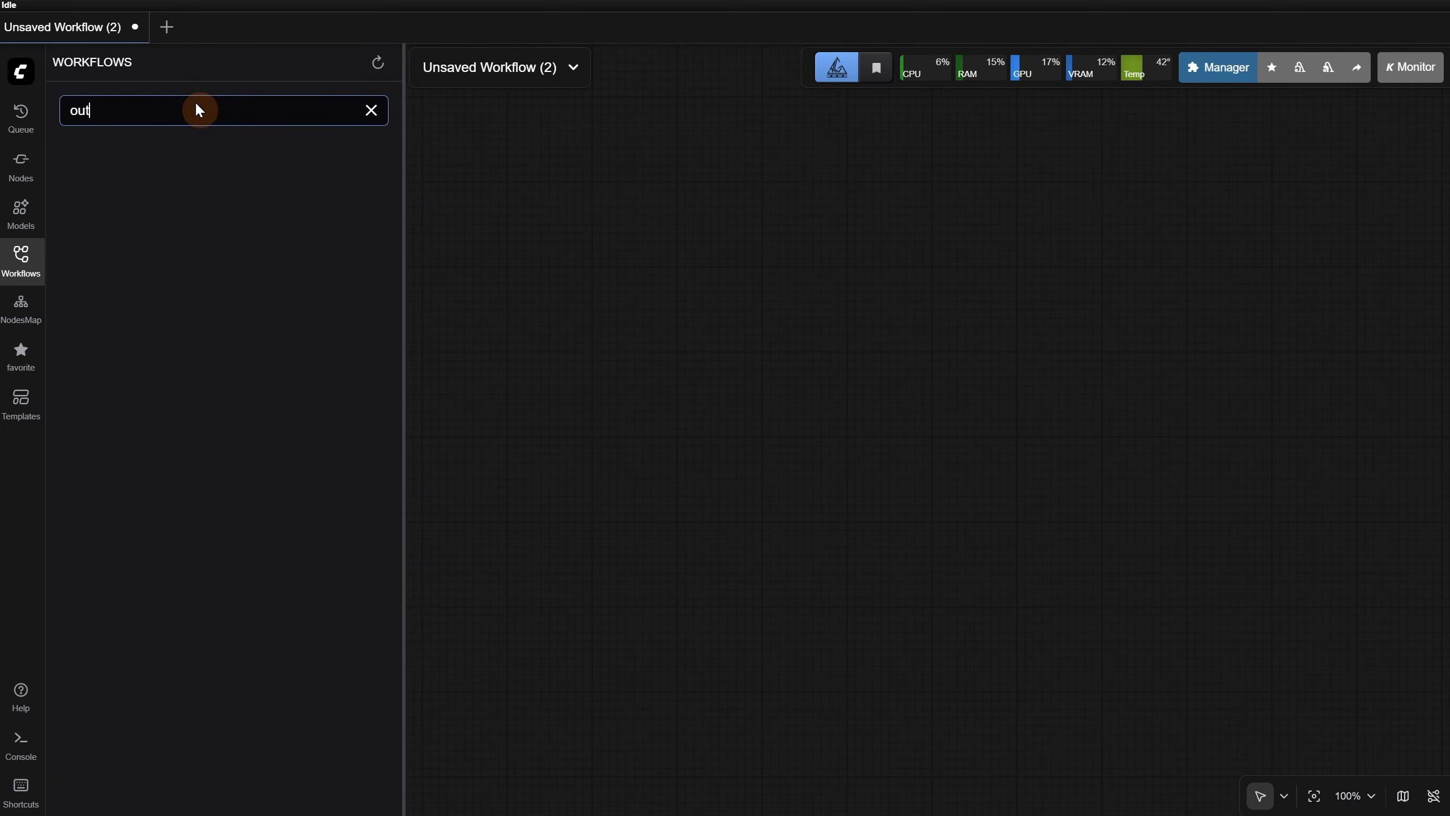
pyautogui.press('BackSpace')
pyautogui.press('BackSpace')
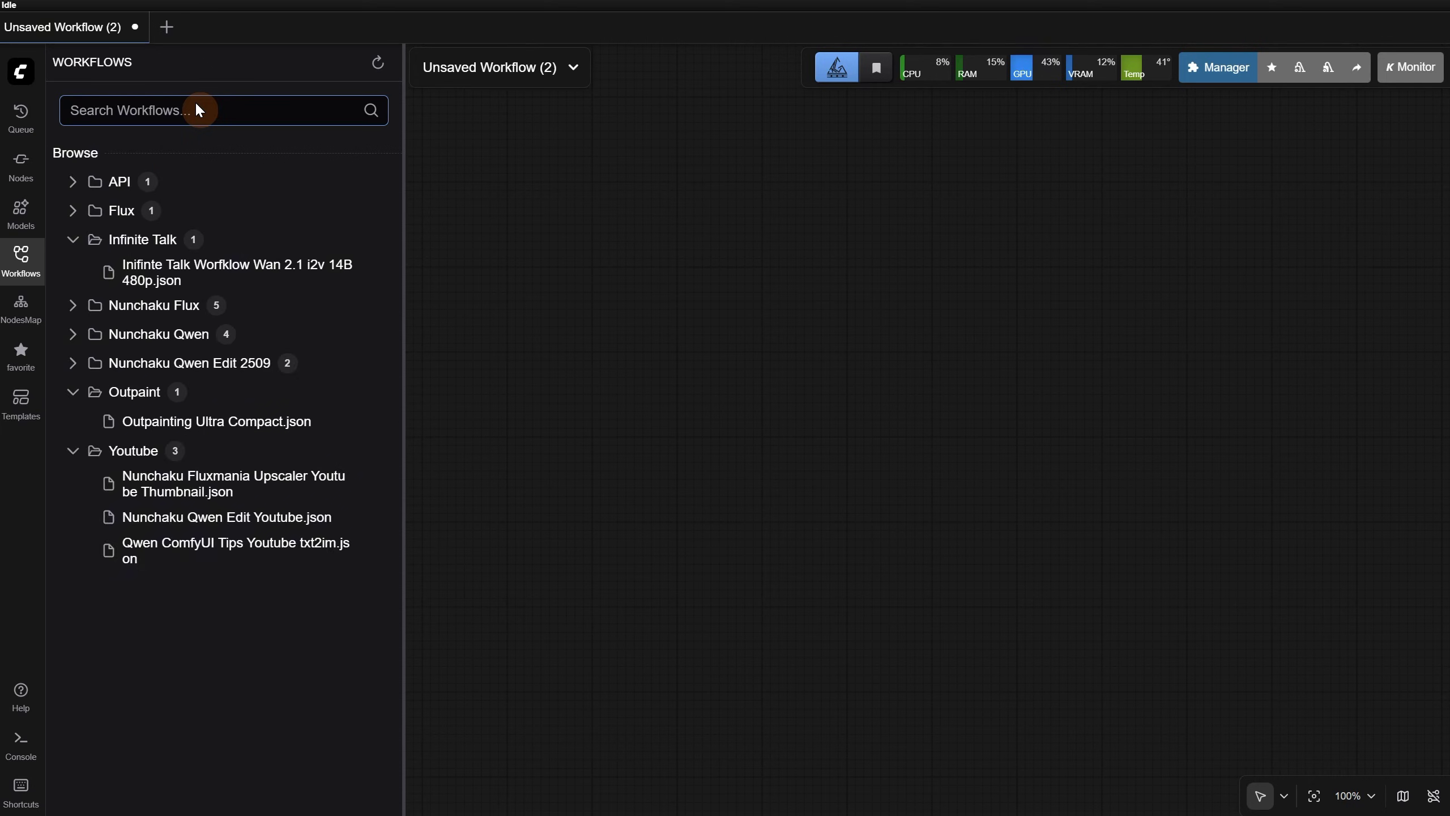
pyautogui.write('flux')
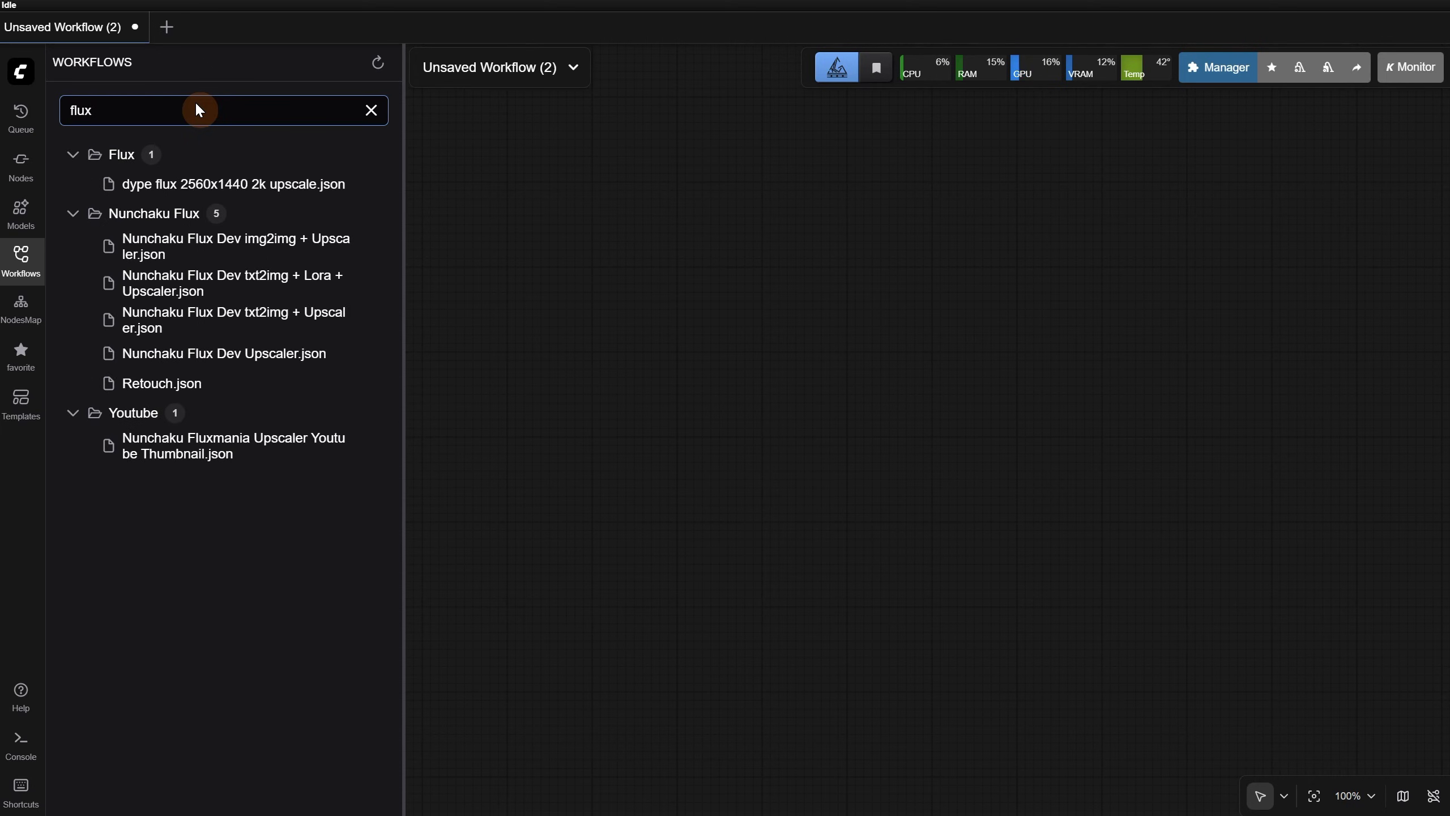
pyautogui.press('BackSpace')
pyautogui.press('BackSpace')
pyautogui.press('BackSpace')
pyautogui.press('BackSpace')
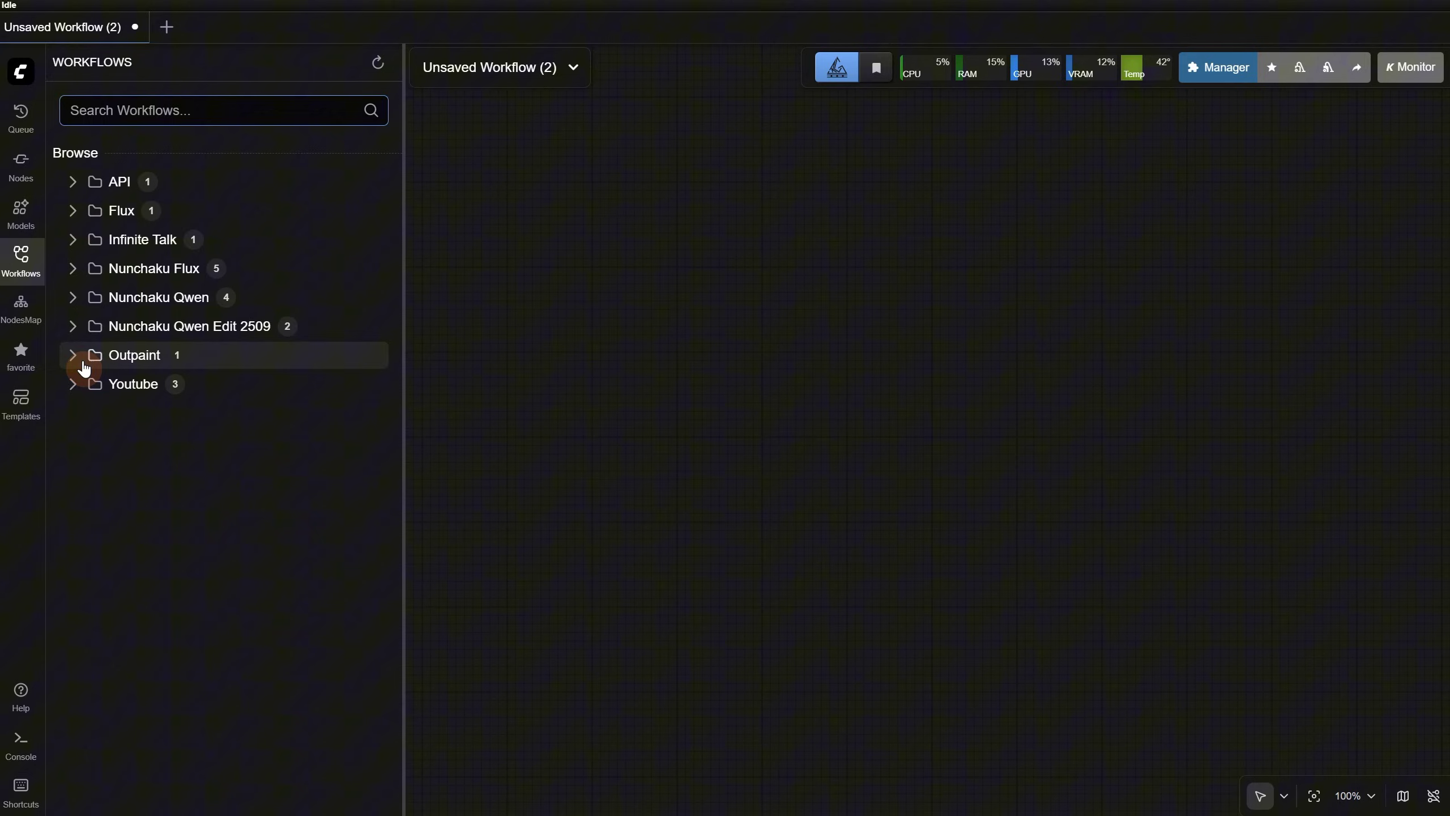
# Step: Open Outpainting Ultra Compact.json from the Outpaint folder and queue it with Ctrl+Enter
pyautogui.click(79, 369)
pyautogui.click(190, 393)
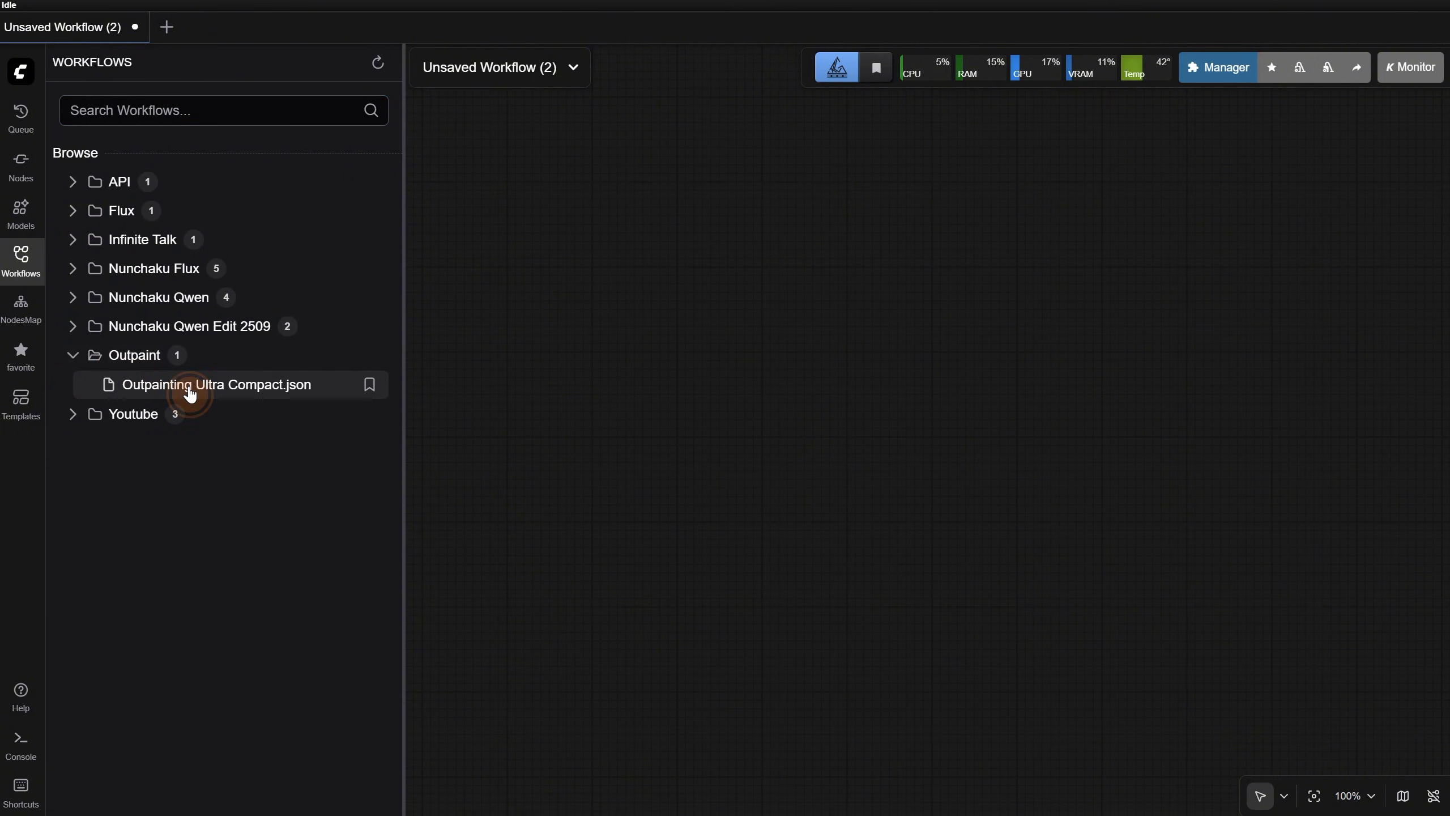
pyautogui.click(107, 297)
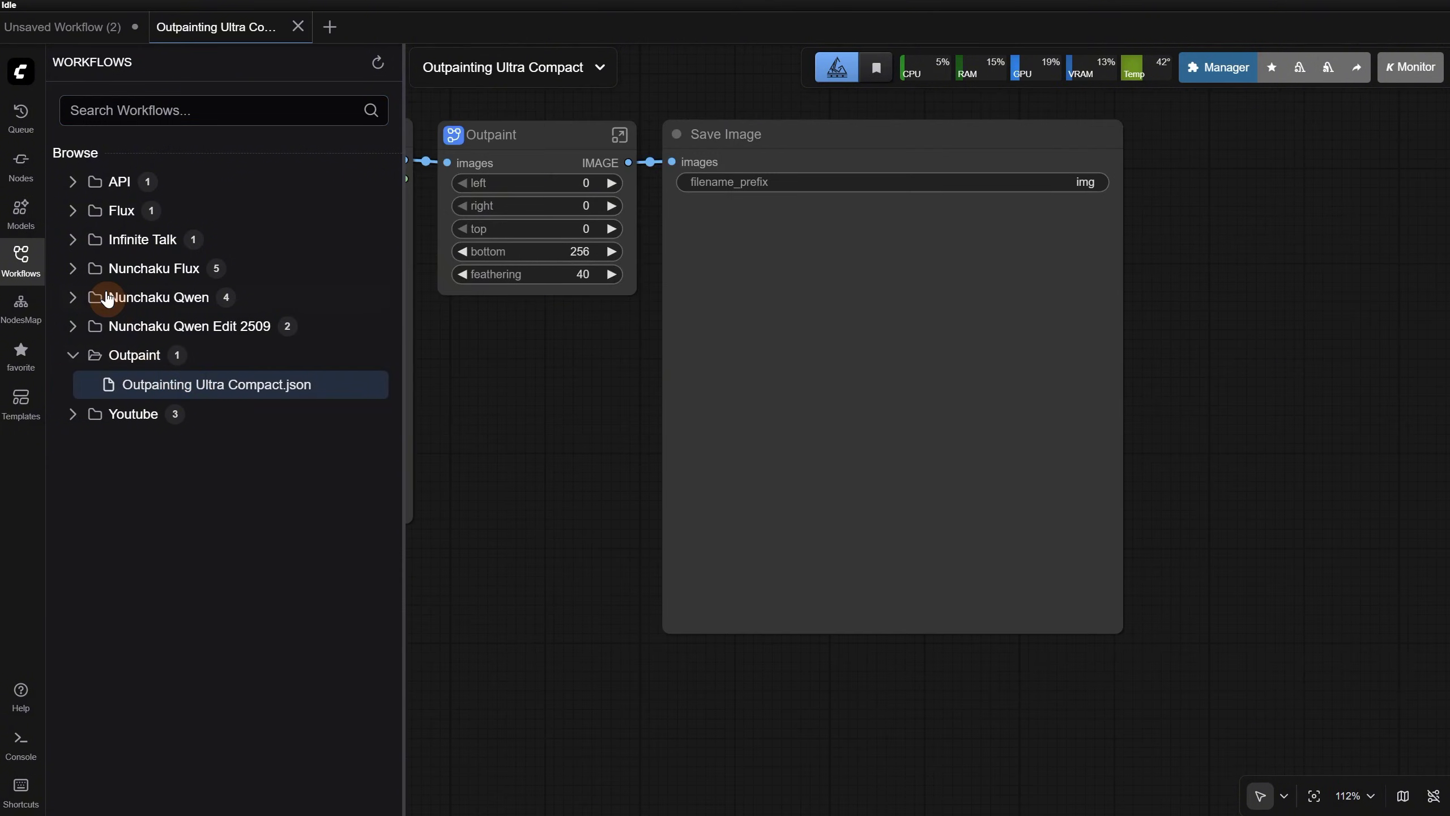
pyautogui.click(21, 258)
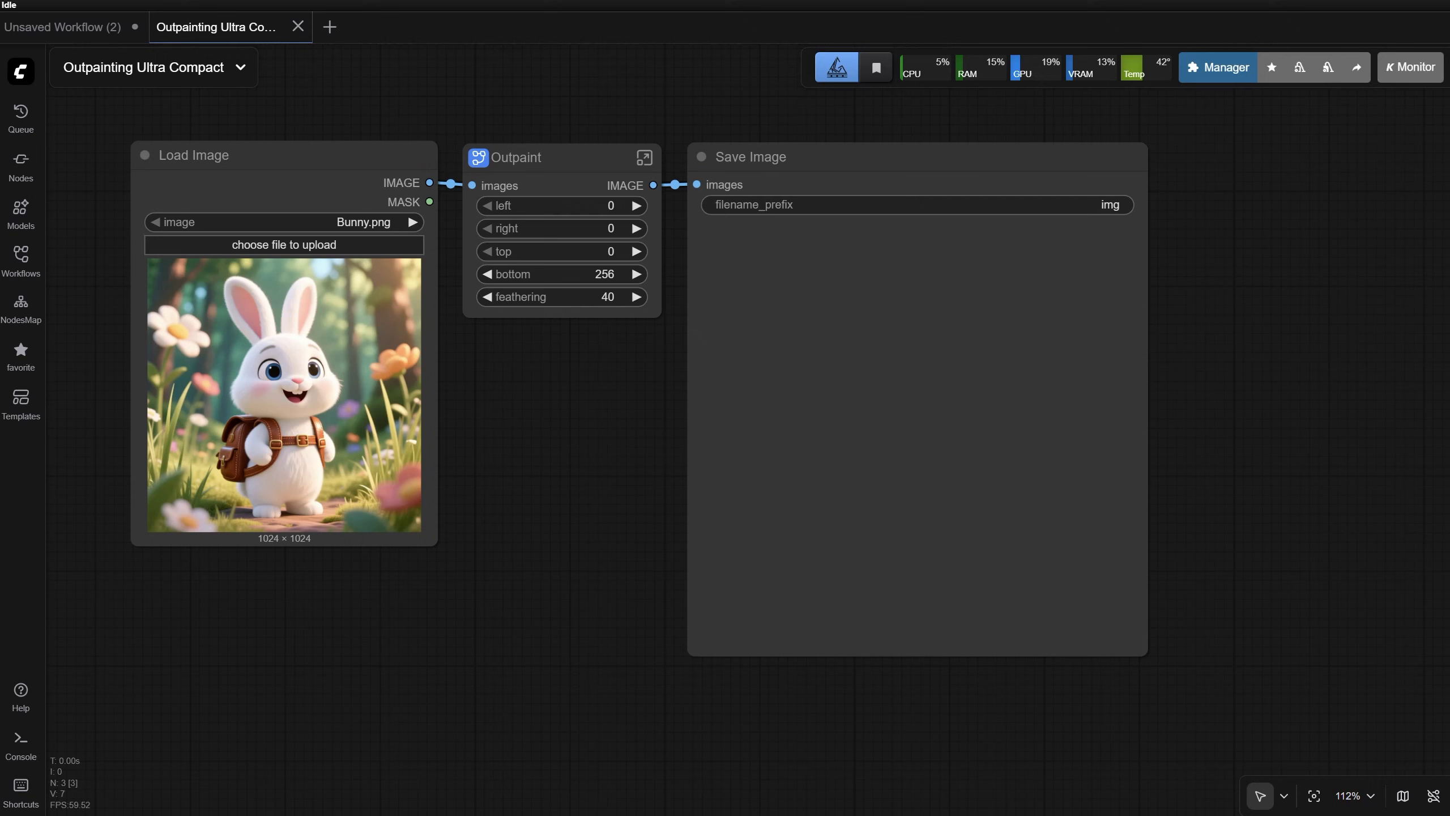
pyautogui.hotkey('ctrl', 'Return')
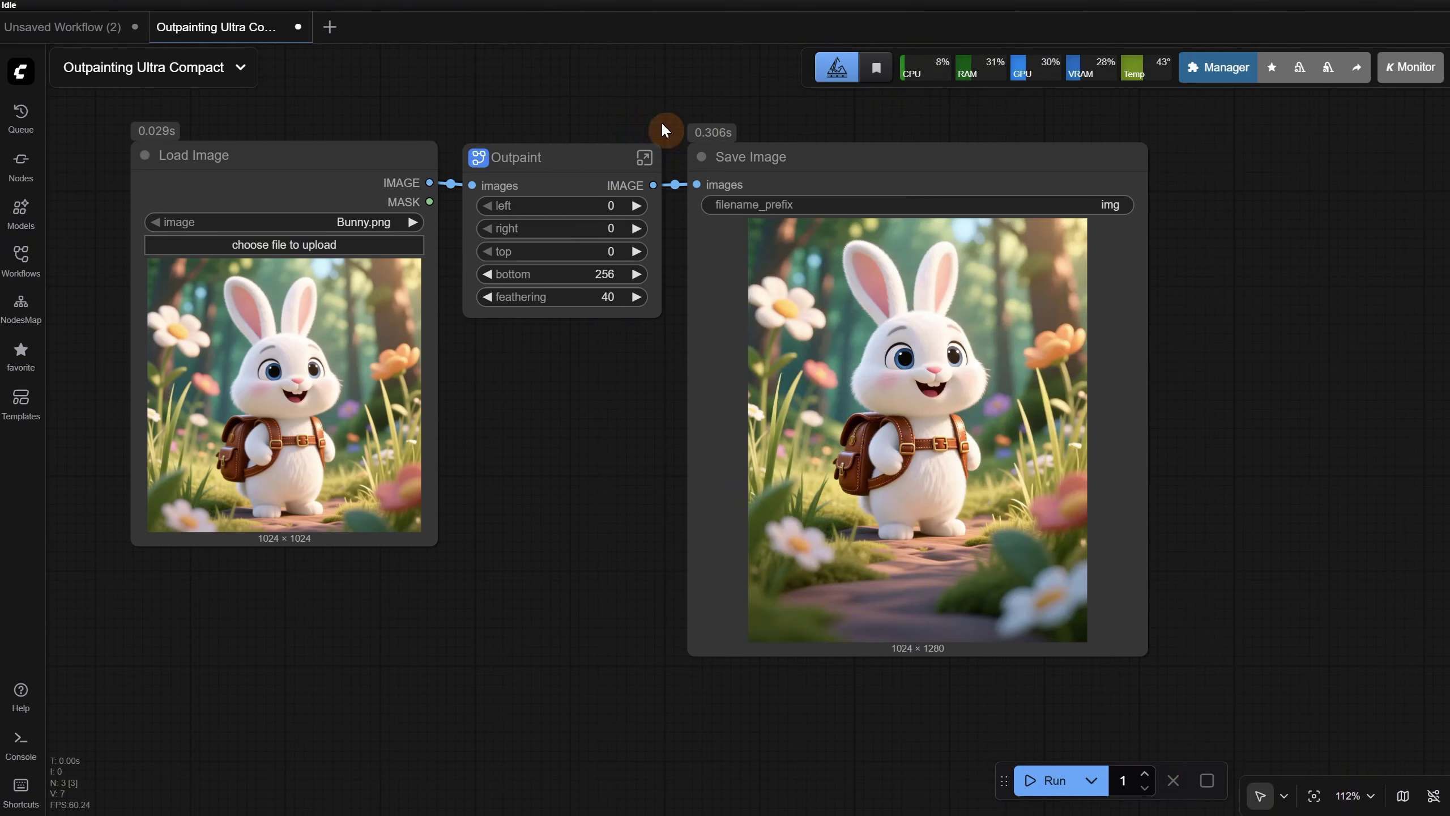
# Step: Rename the workflow to 'Outpainting Ultra Compact Pixa'
pyautogui.click(236, 74)
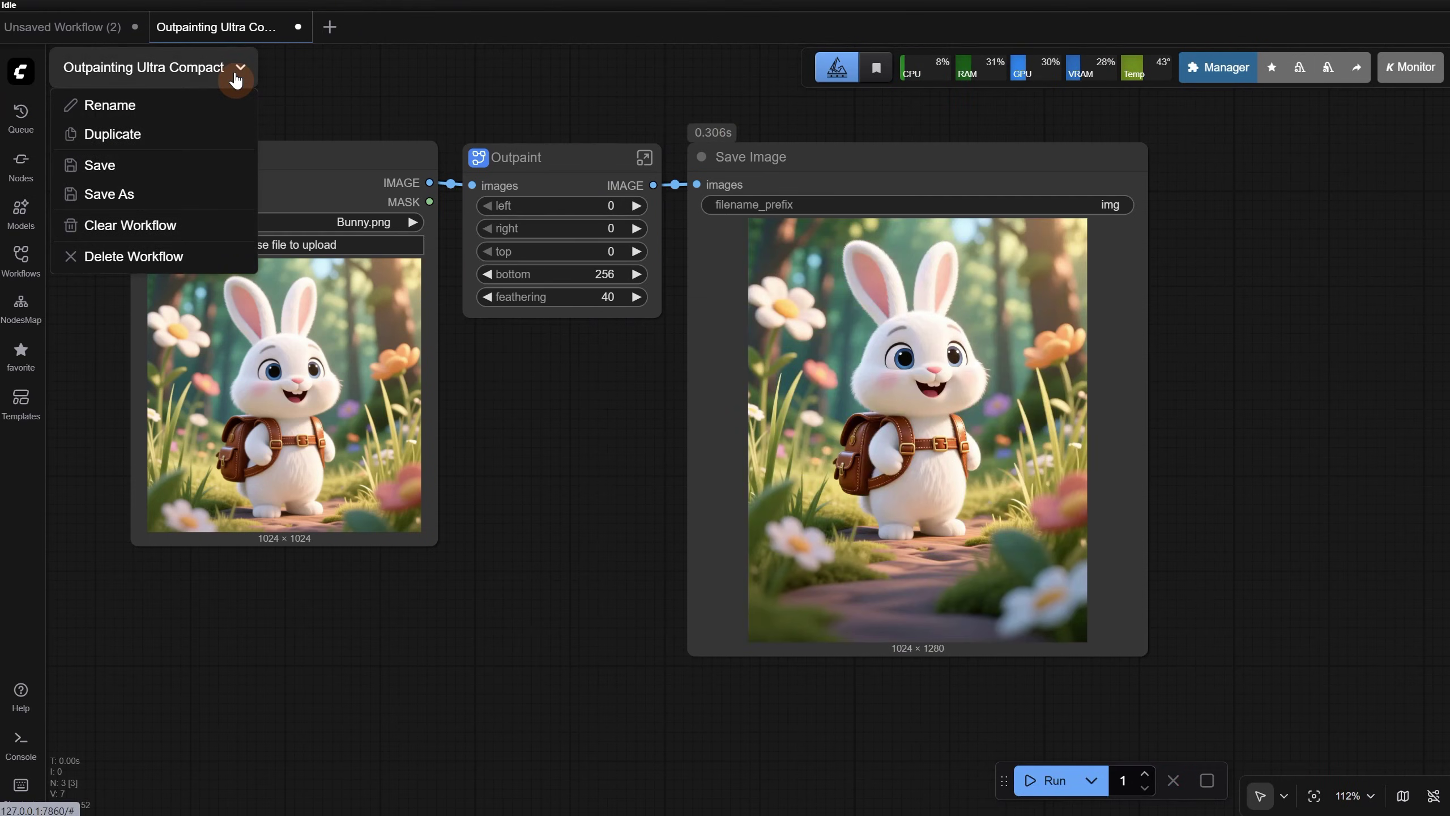
pyautogui.click(143, 112)
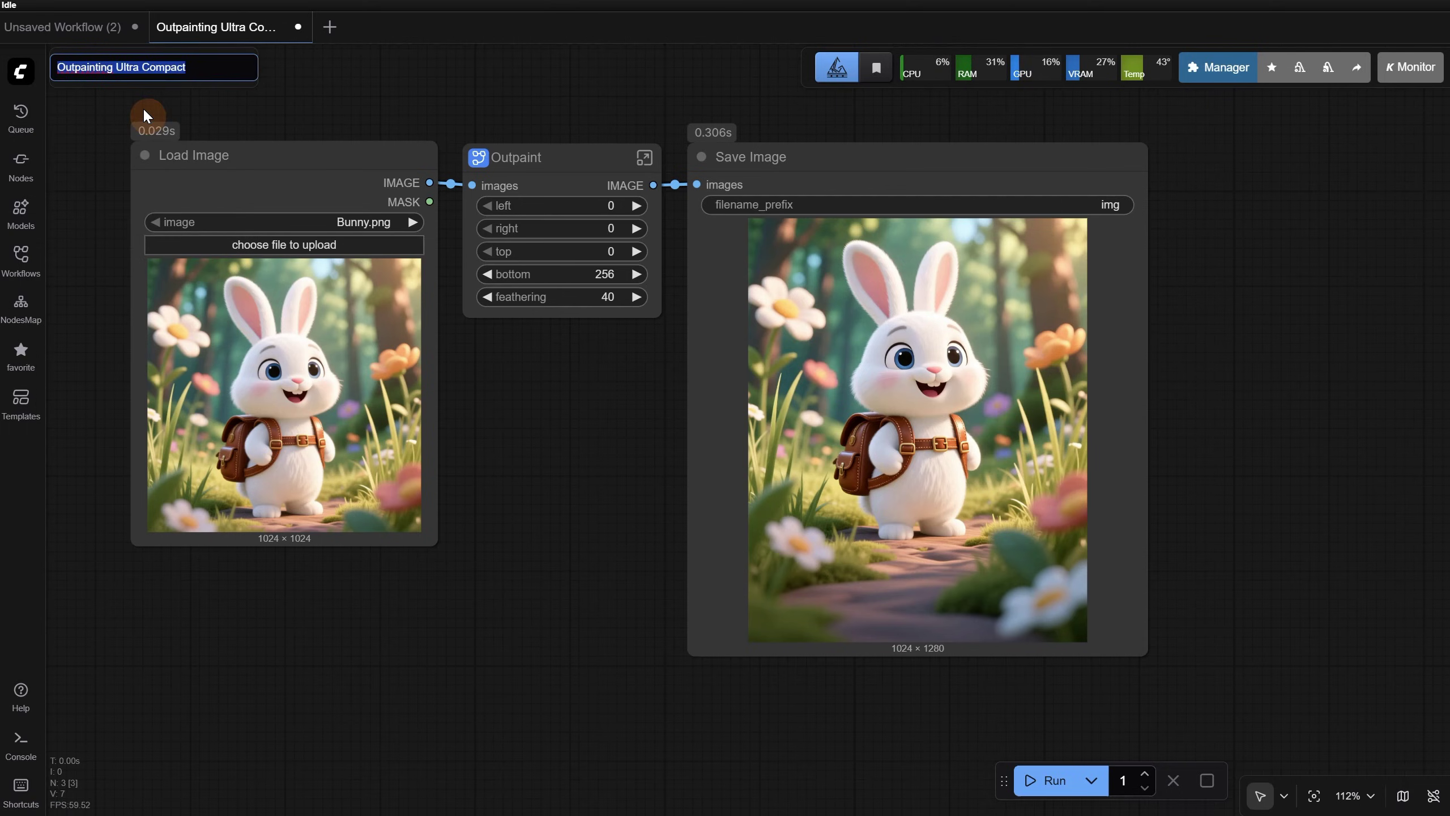
pyautogui.click(197, 67)
pyautogui.write('P')
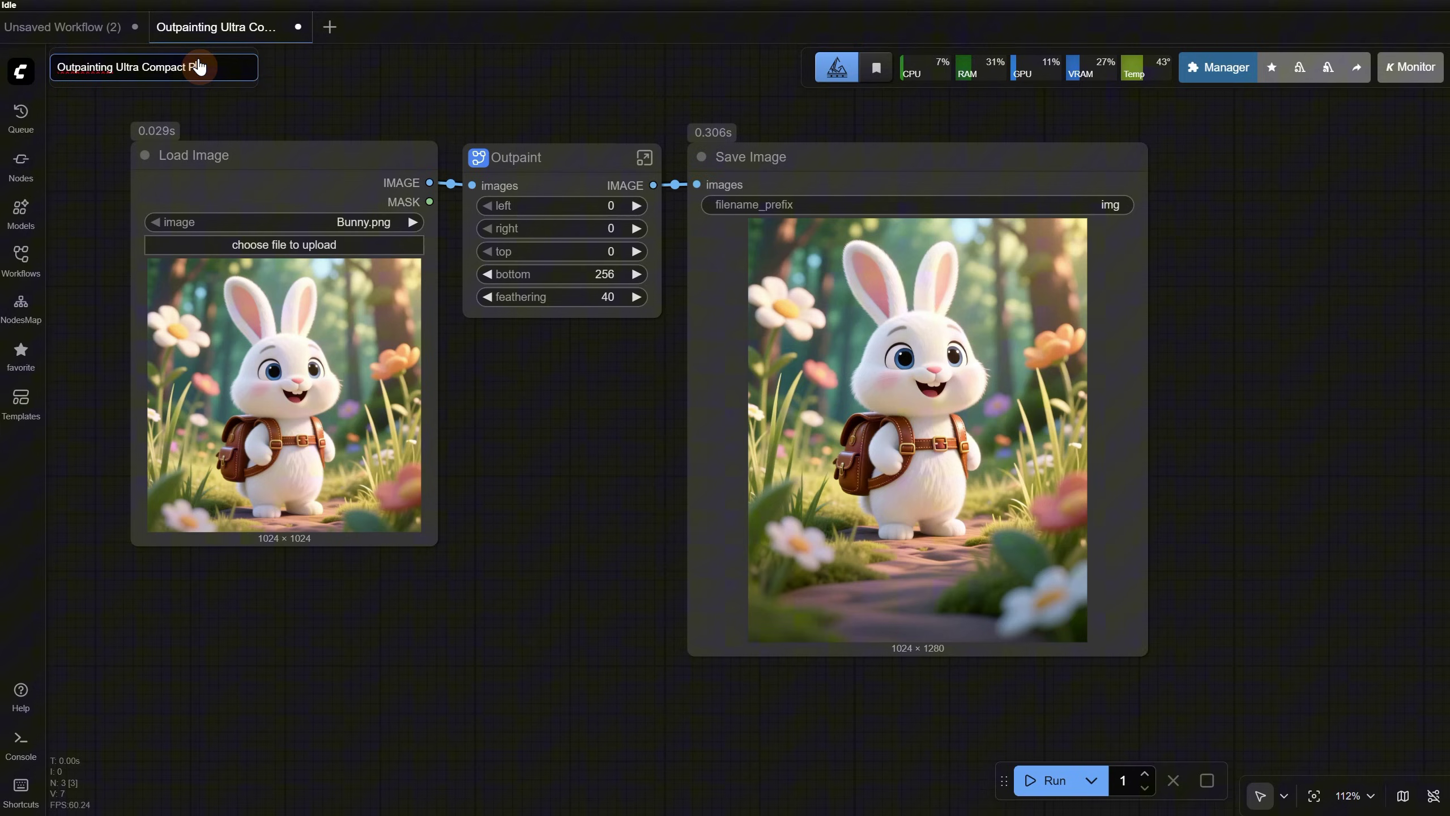
pyautogui.write('ixa')
pyautogui.press('Return')
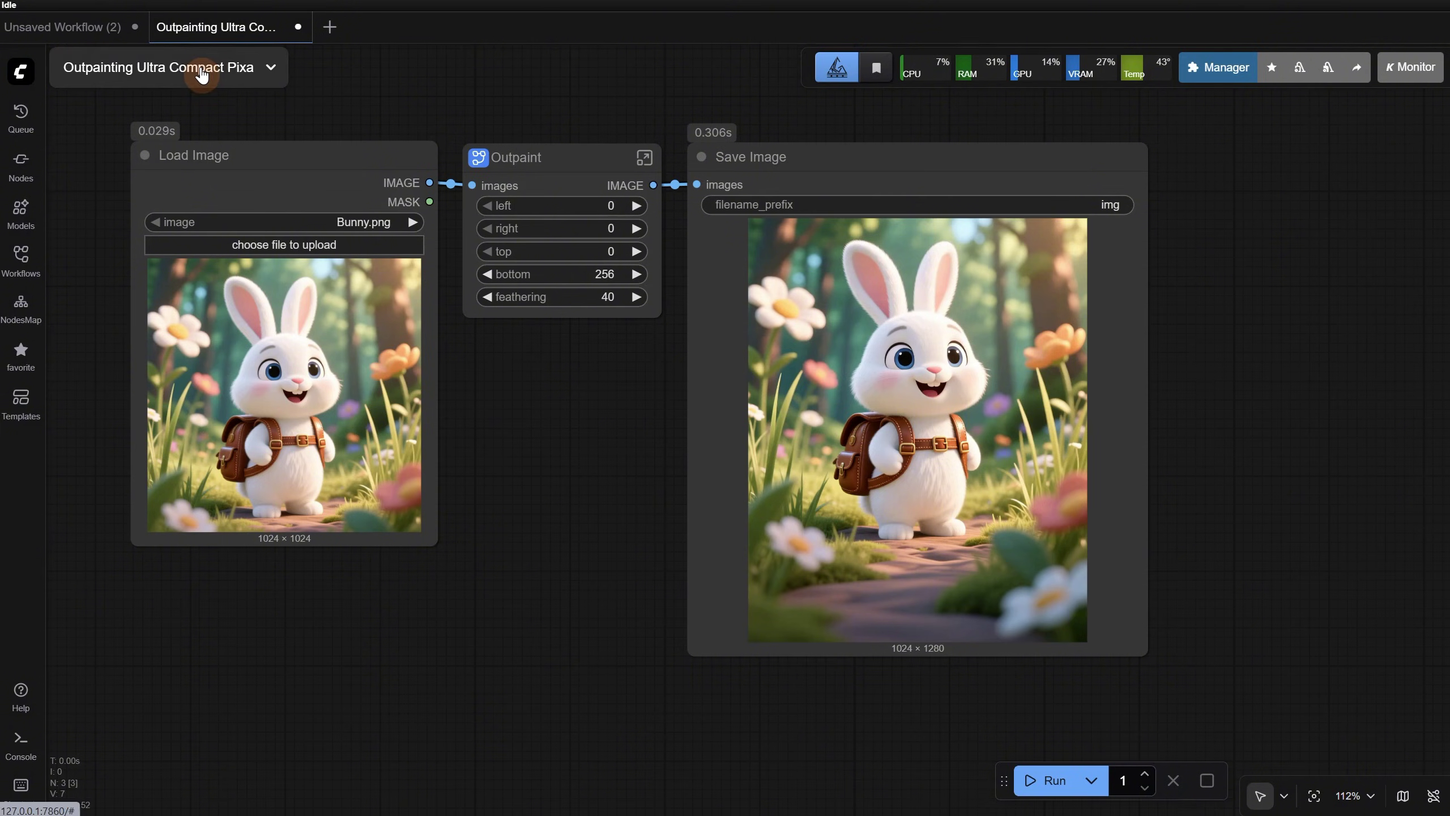
# Step: Save As a copy named 'Outpainting Ultra Compact Pixa 2' and view the saved workflows
pyautogui.click(269, 67)
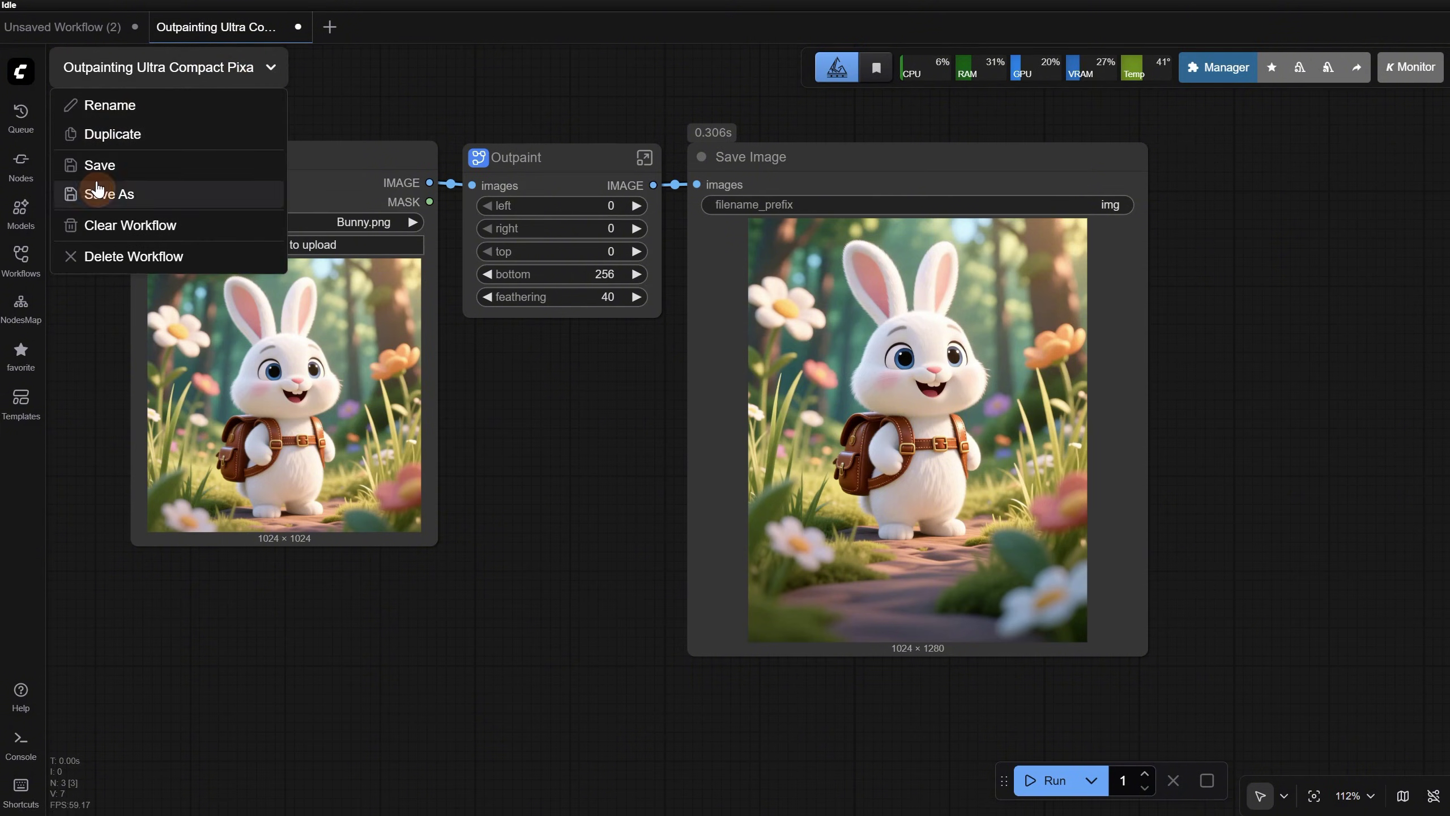
pyautogui.click(128, 201)
pyautogui.press('End')
pyautogui.write('2')
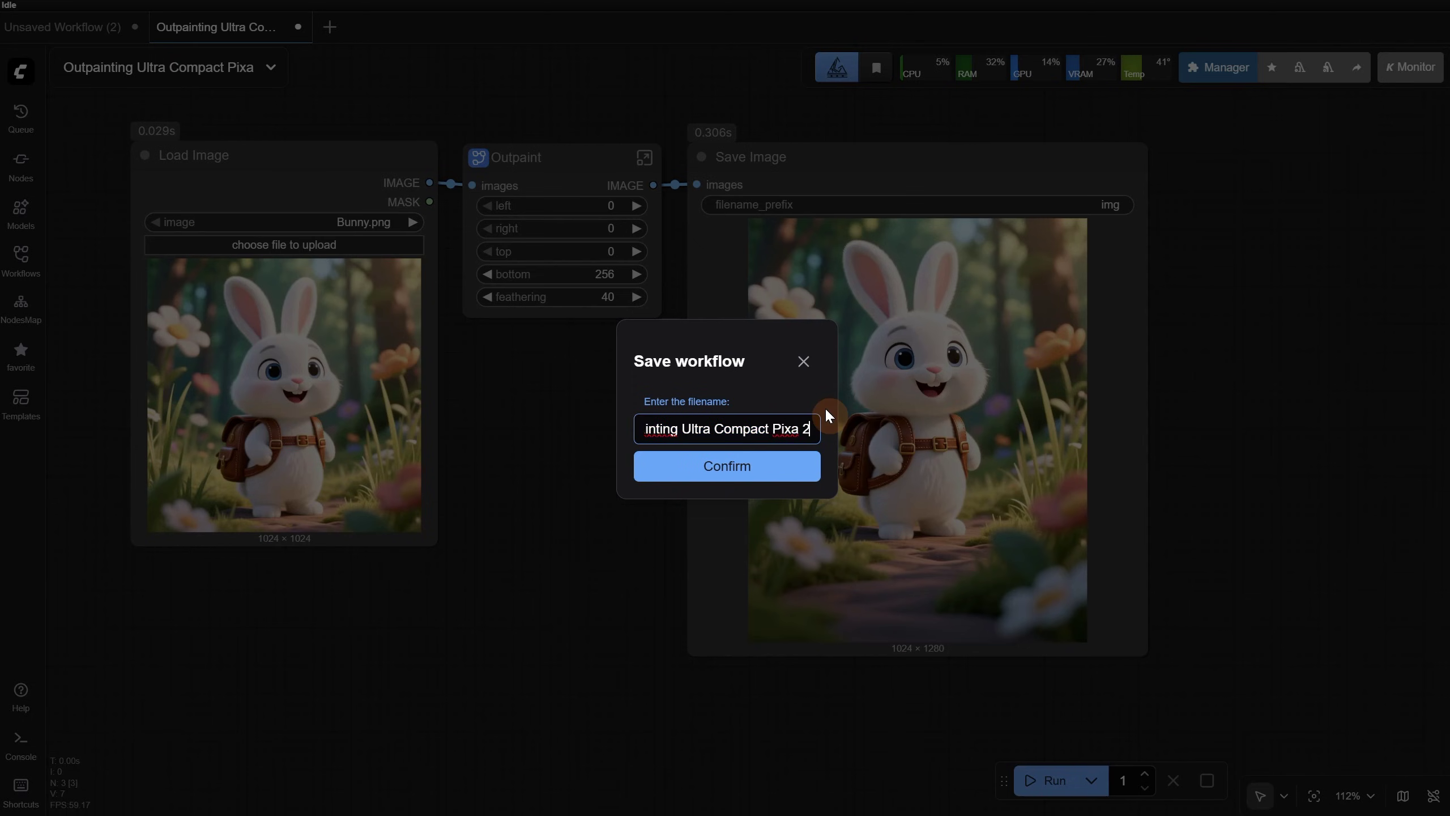
pyautogui.press('Return')
pyautogui.click(20, 258)
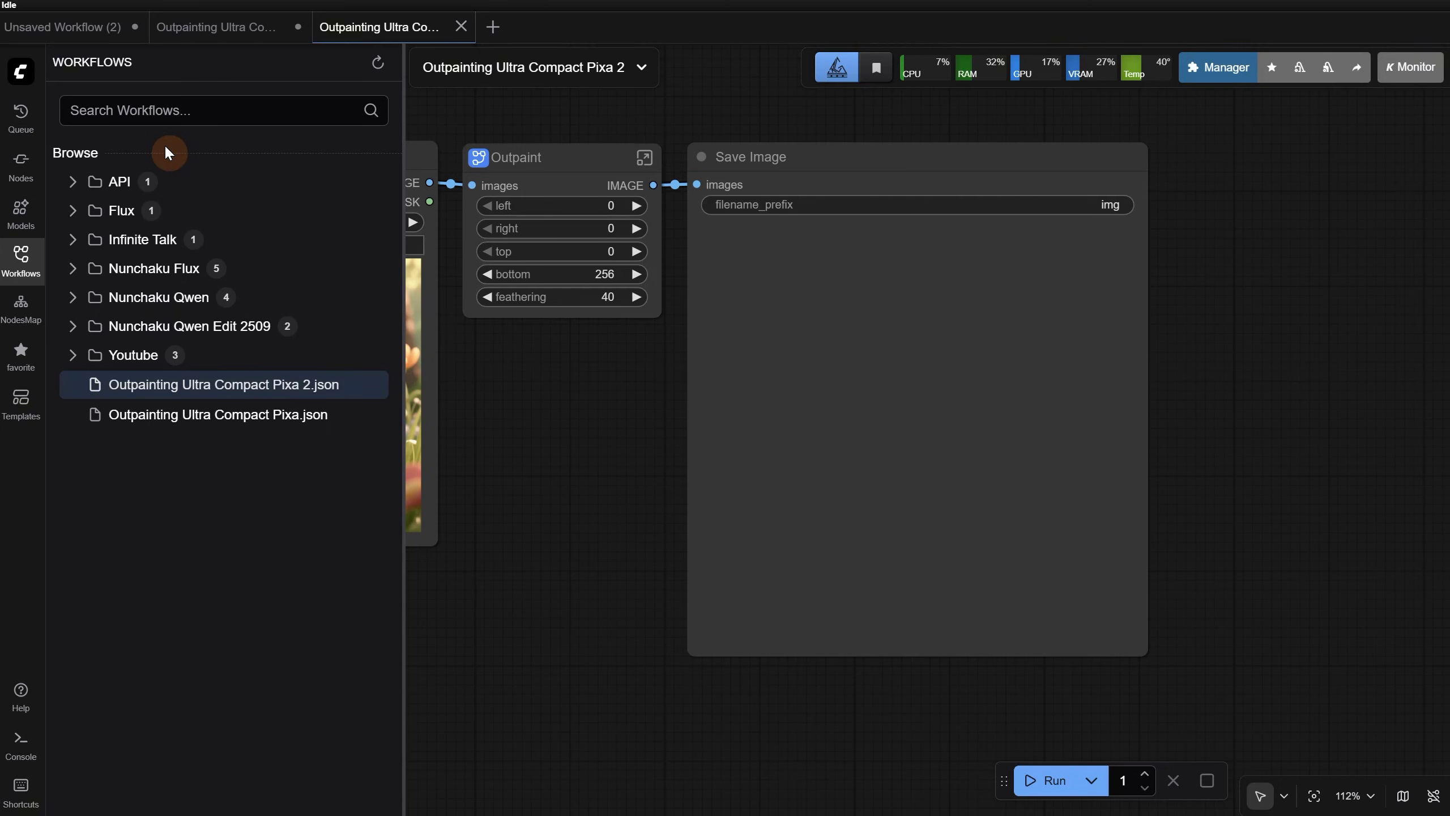
# Step: Export the workflow via File > Export and confirm the suggested filename
pyautogui.click(20, 257)
pyautogui.click(22, 75)
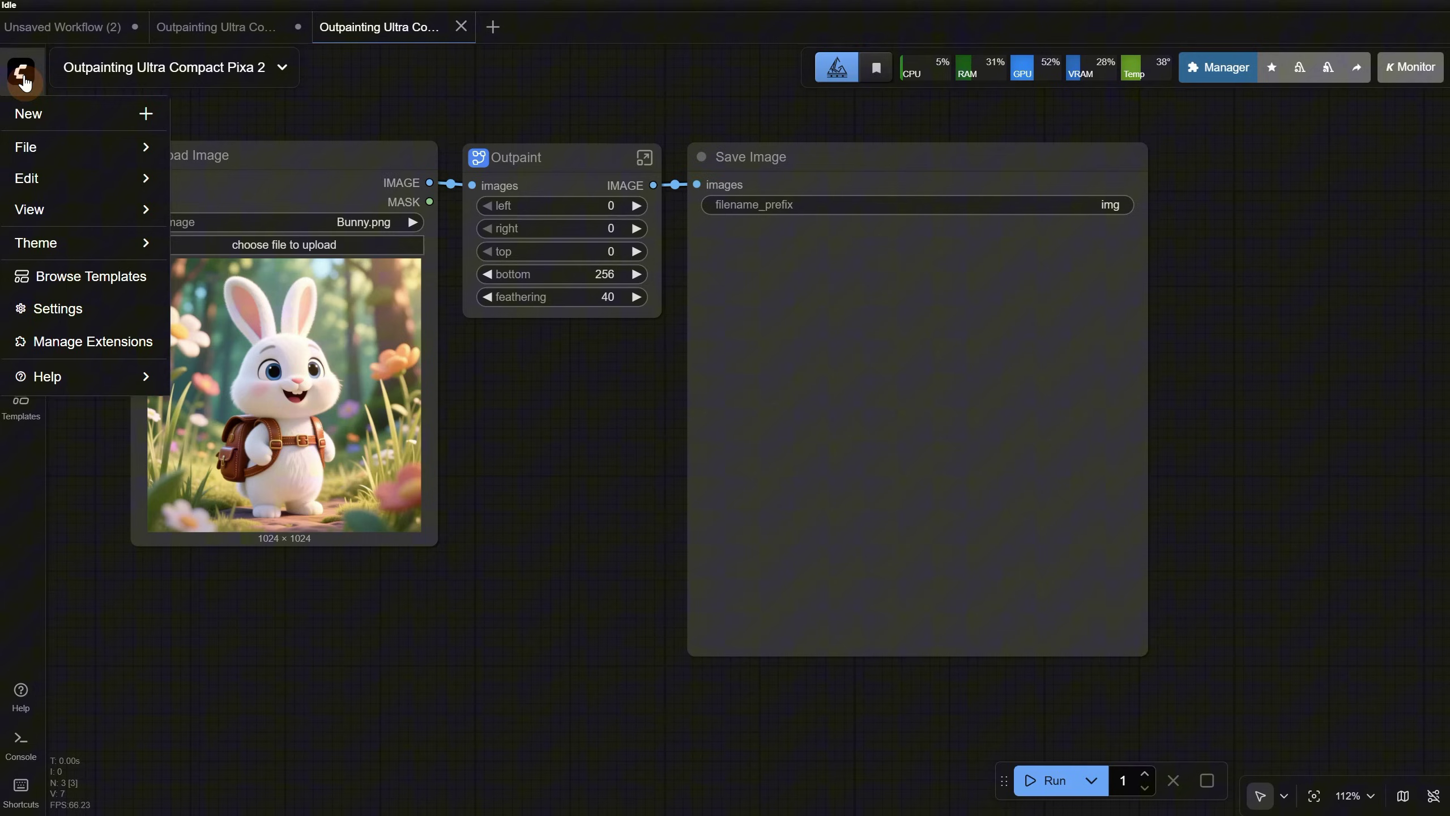
pyautogui.click(139, 147)
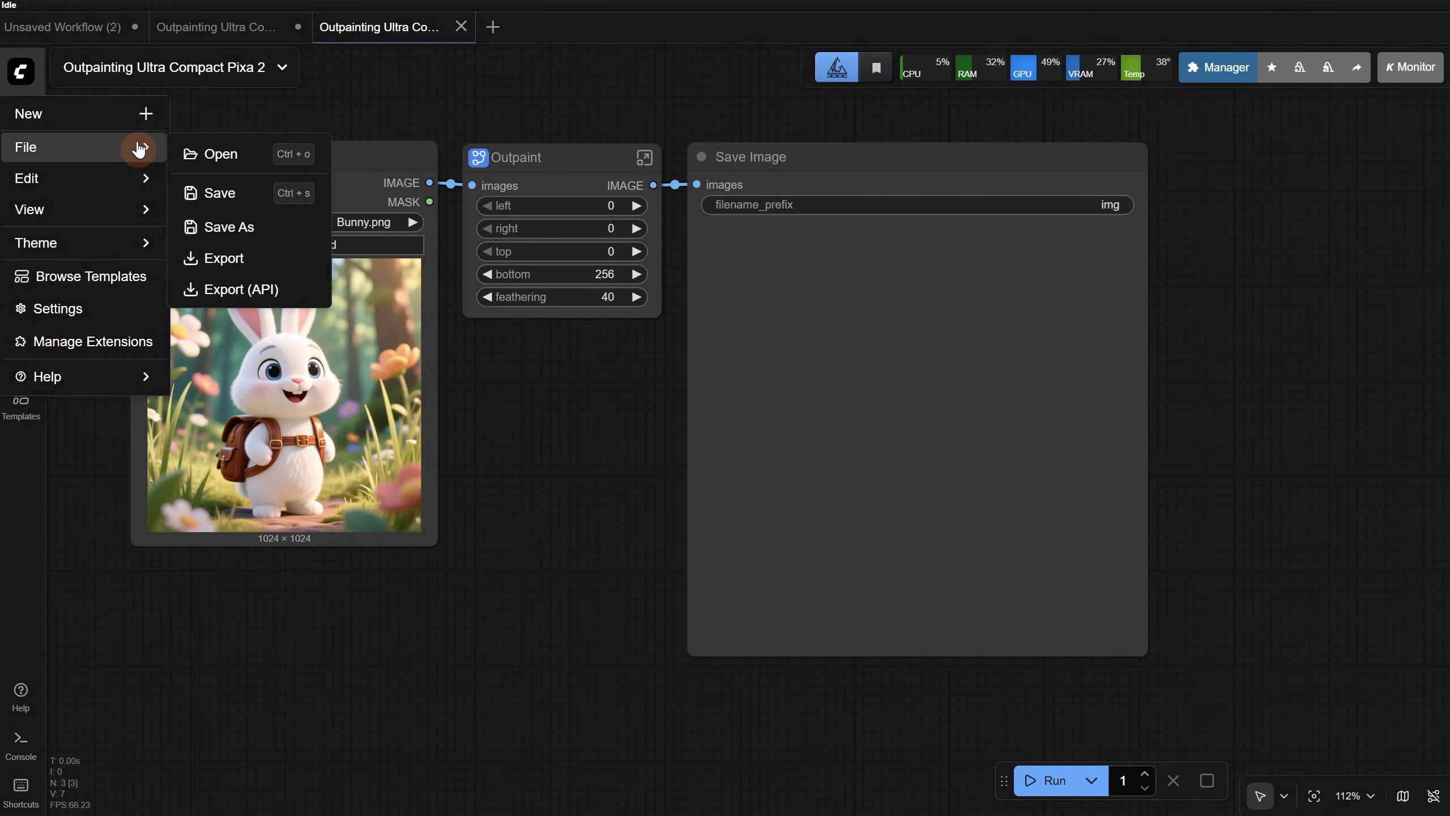
pyautogui.click(234, 261)
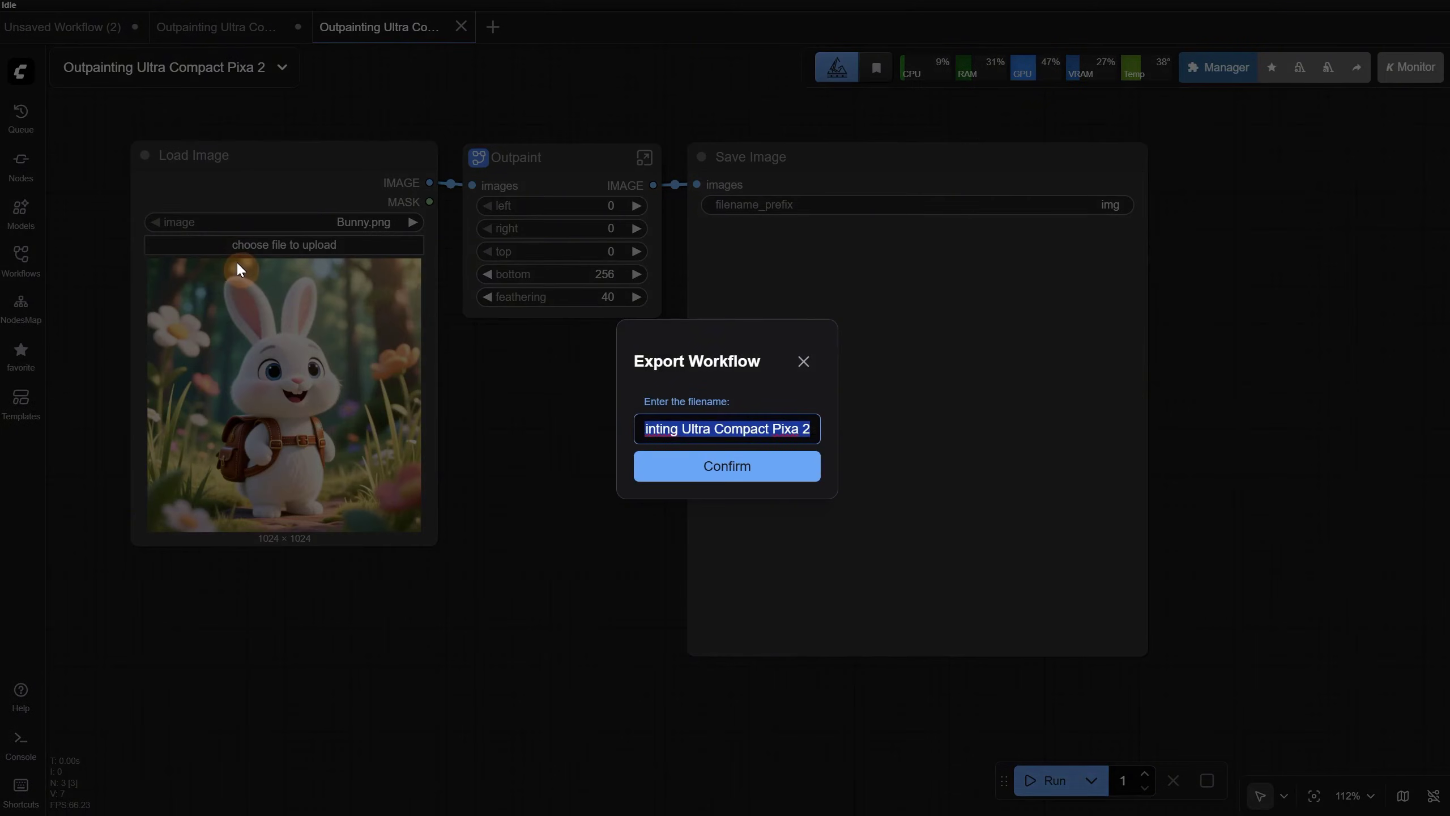
pyautogui.click(740, 469)
# Step: Save the exported JSON into ComfyUI\user\default\workflows\Pixaroma
pyautogui.doubleClick(189, 218)
pyautogui.scroll(-3, 198, 226)
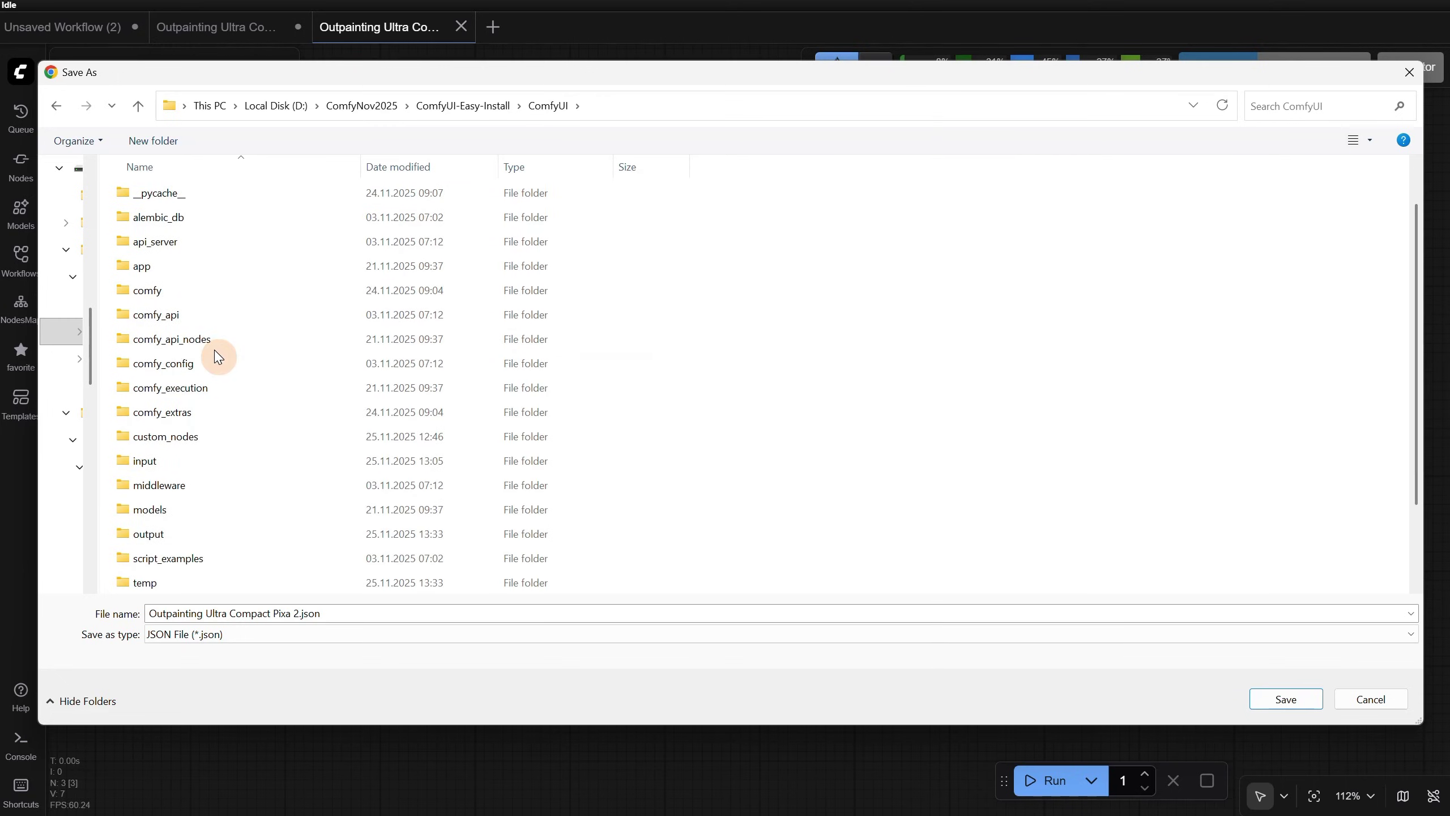
pyautogui.doubleClick(187, 567)
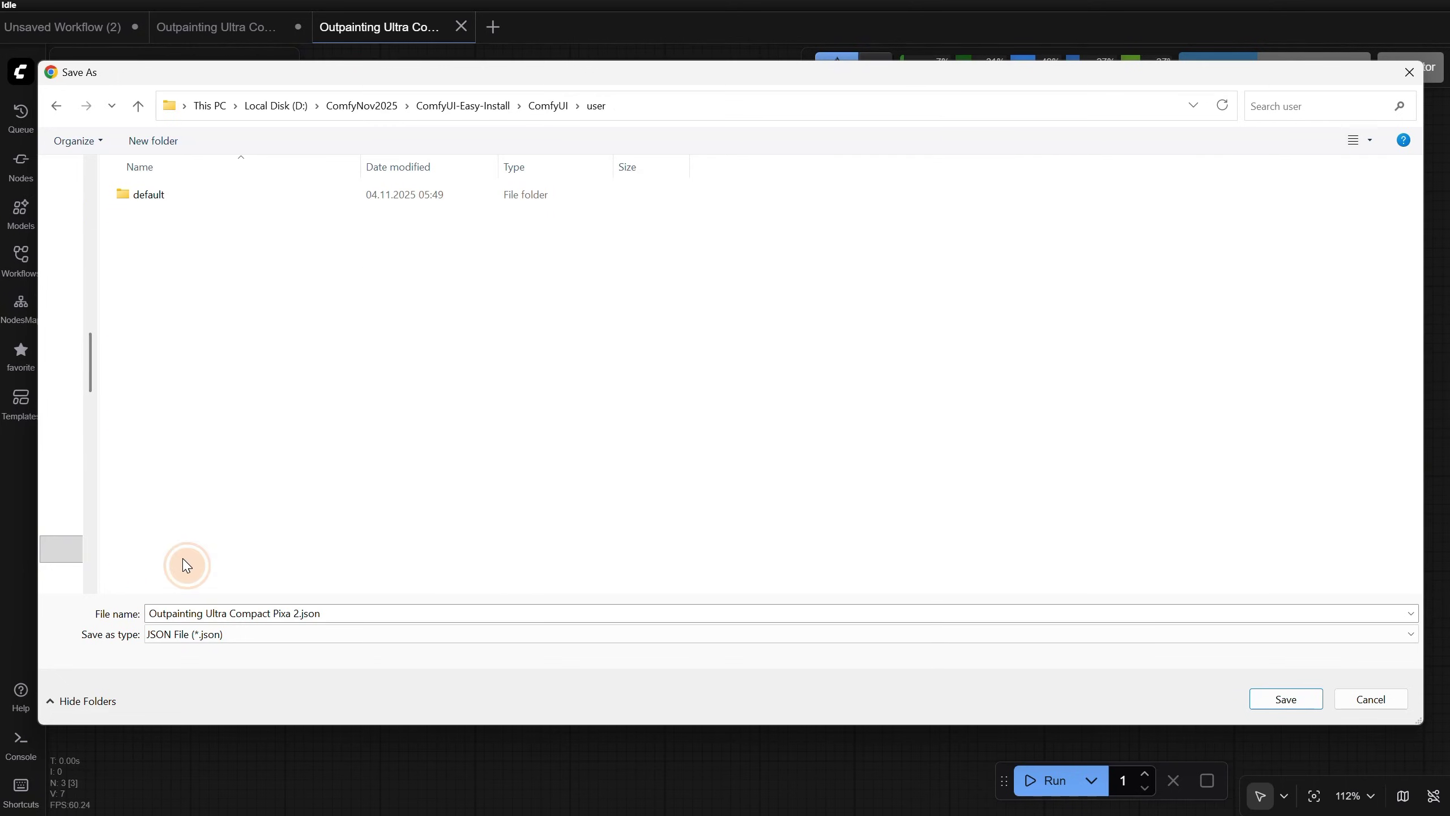
pyautogui.doubleClick(184, 196)
pyautogui.doubleClick(197, 218)
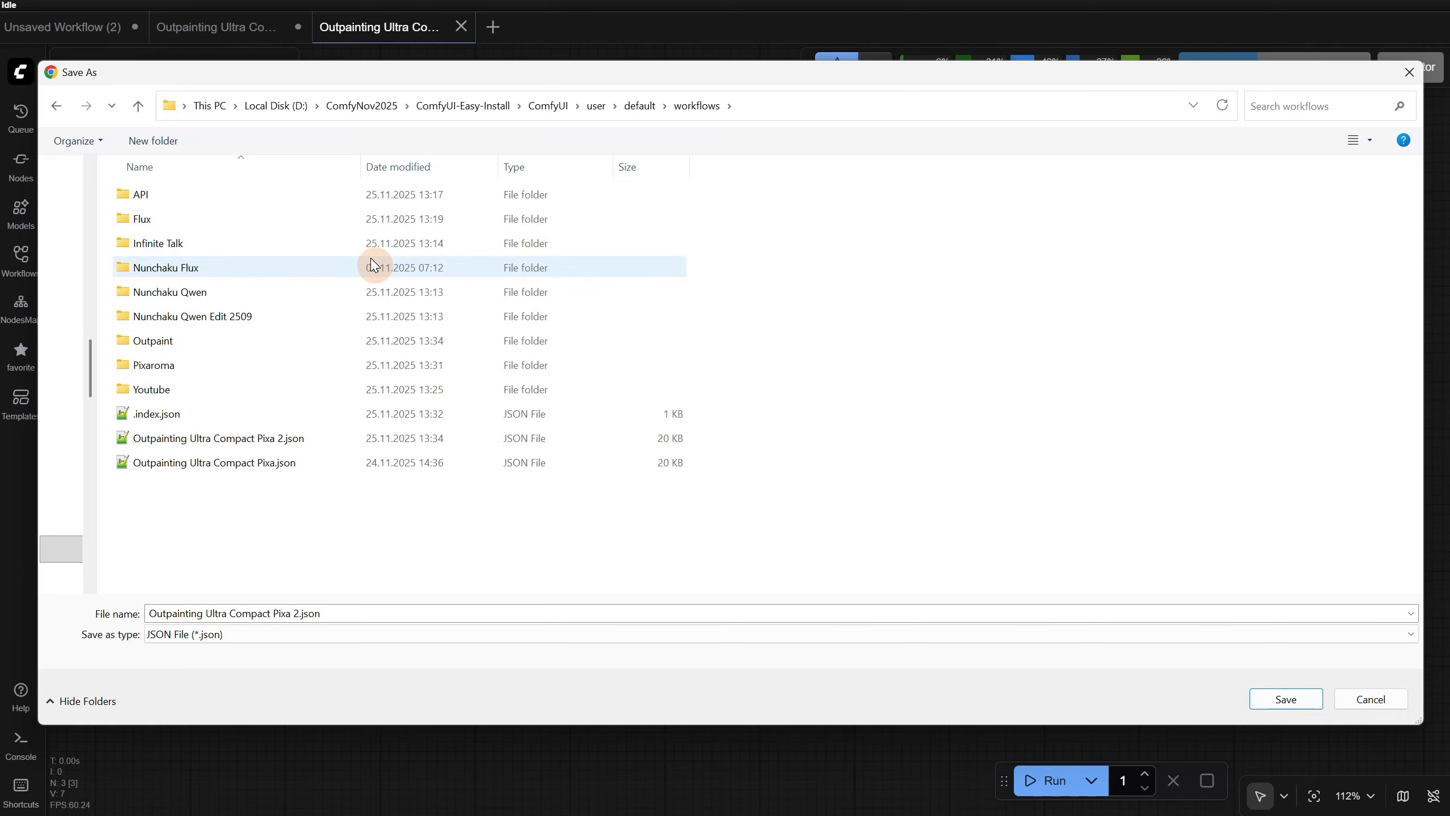
pyautogui.doubleClick(152, 365)
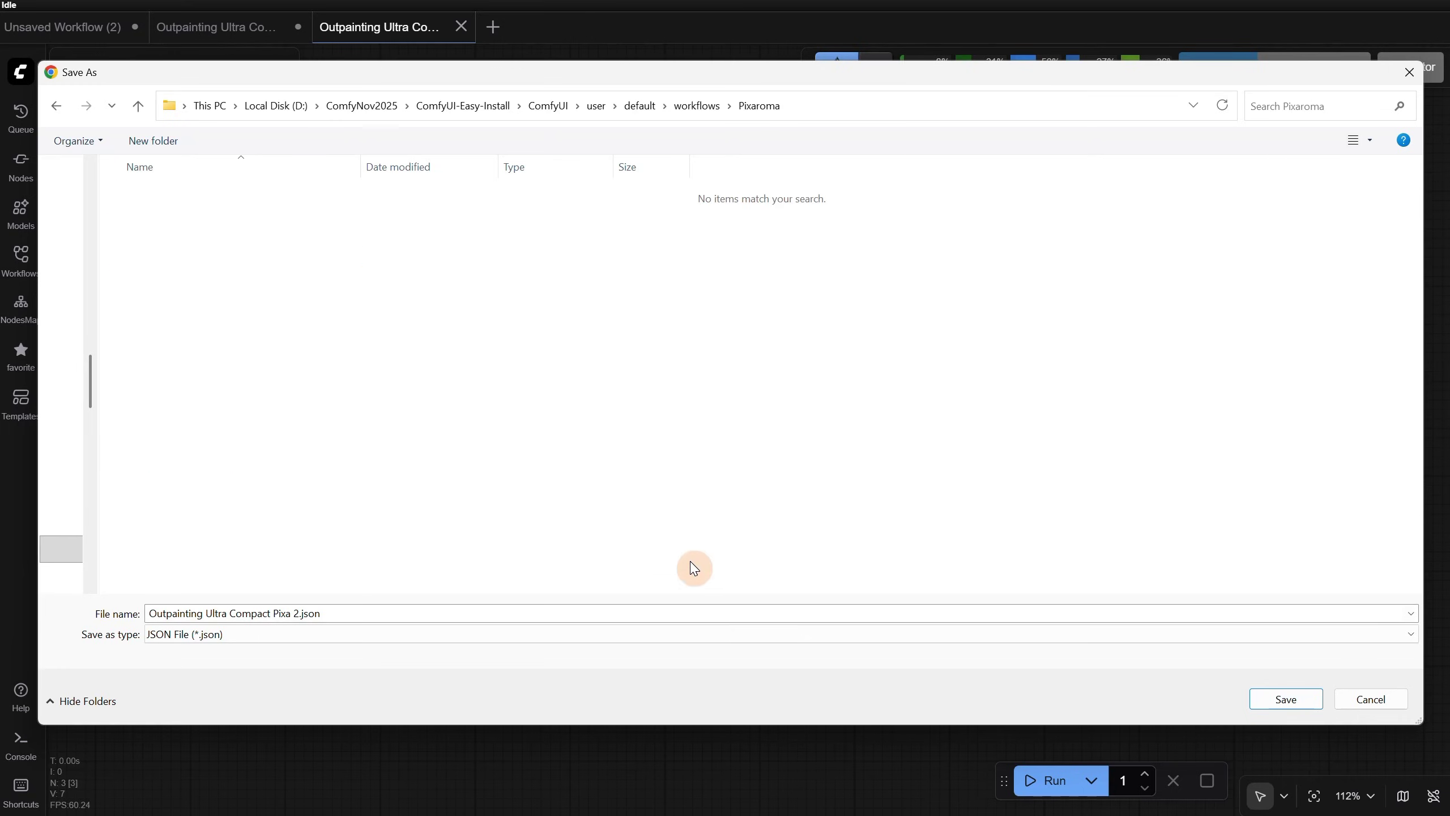
pyautogui.click(1285, 699)
pyautogui.click(20, 264)
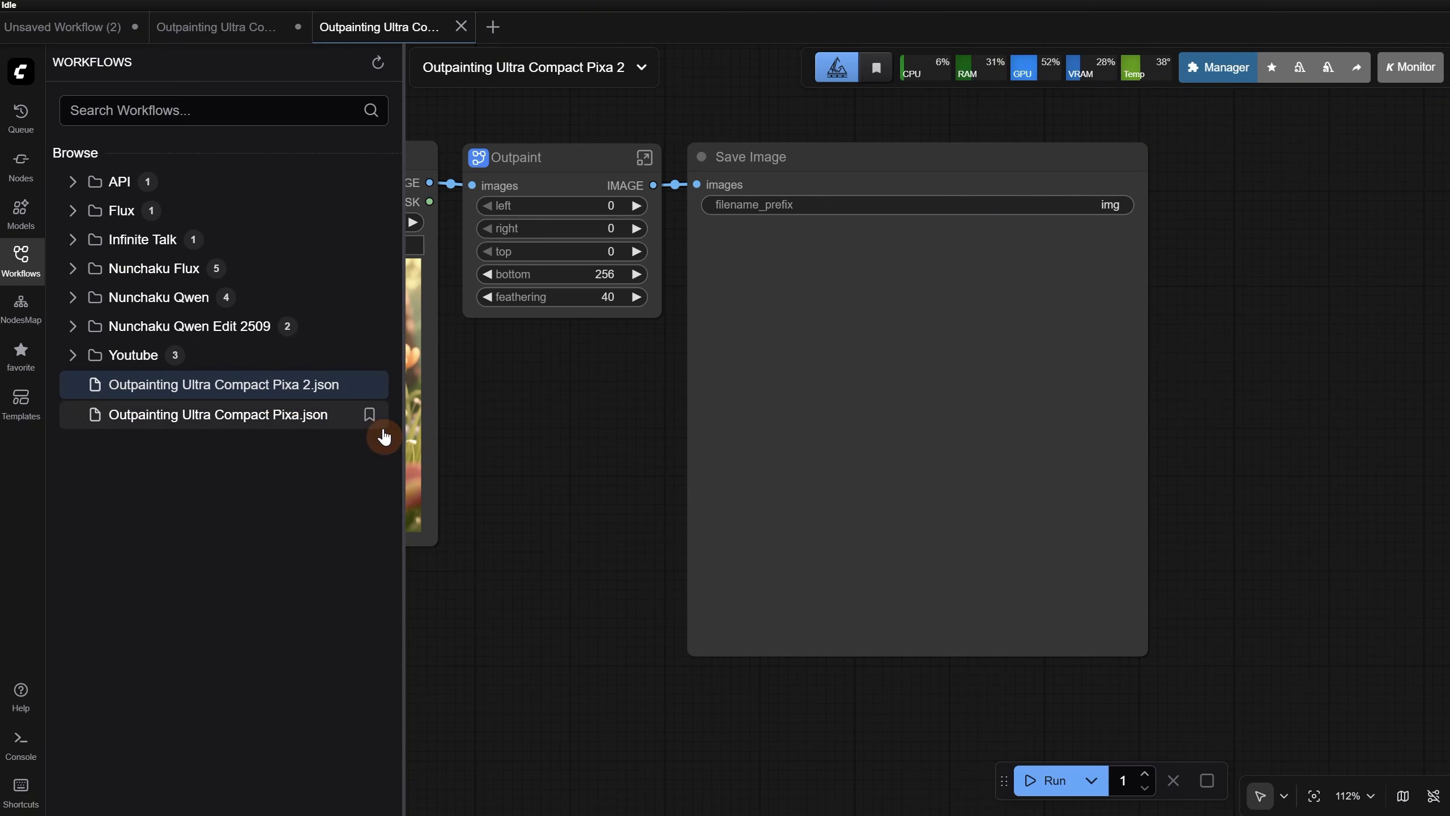
# Step: Close the server console window and reload the ComfyUI interface
pyautogui.hotkey('alt', 'Tab')
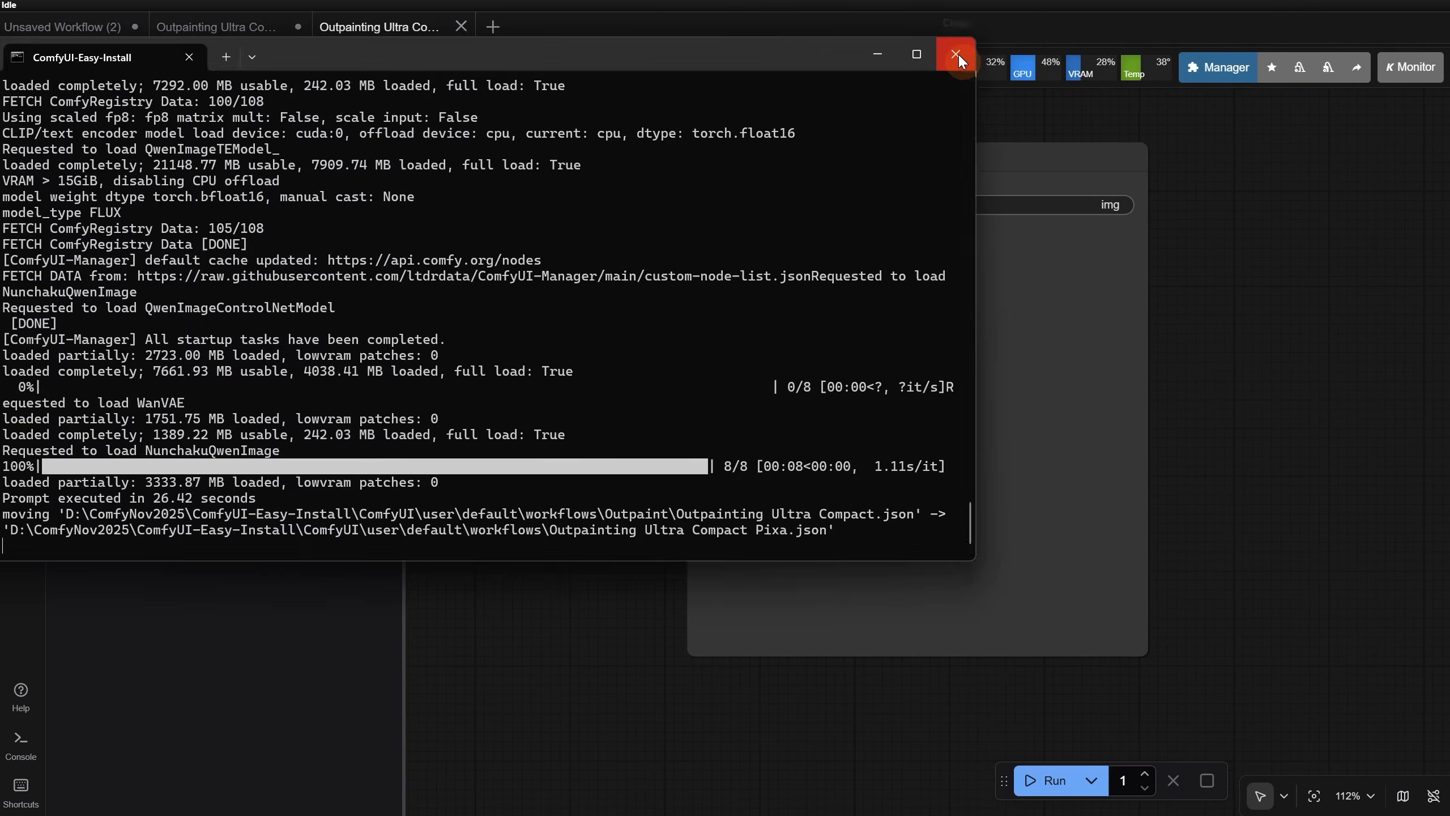
pyautogui.click(958, 53)
pyautogui.press('w')
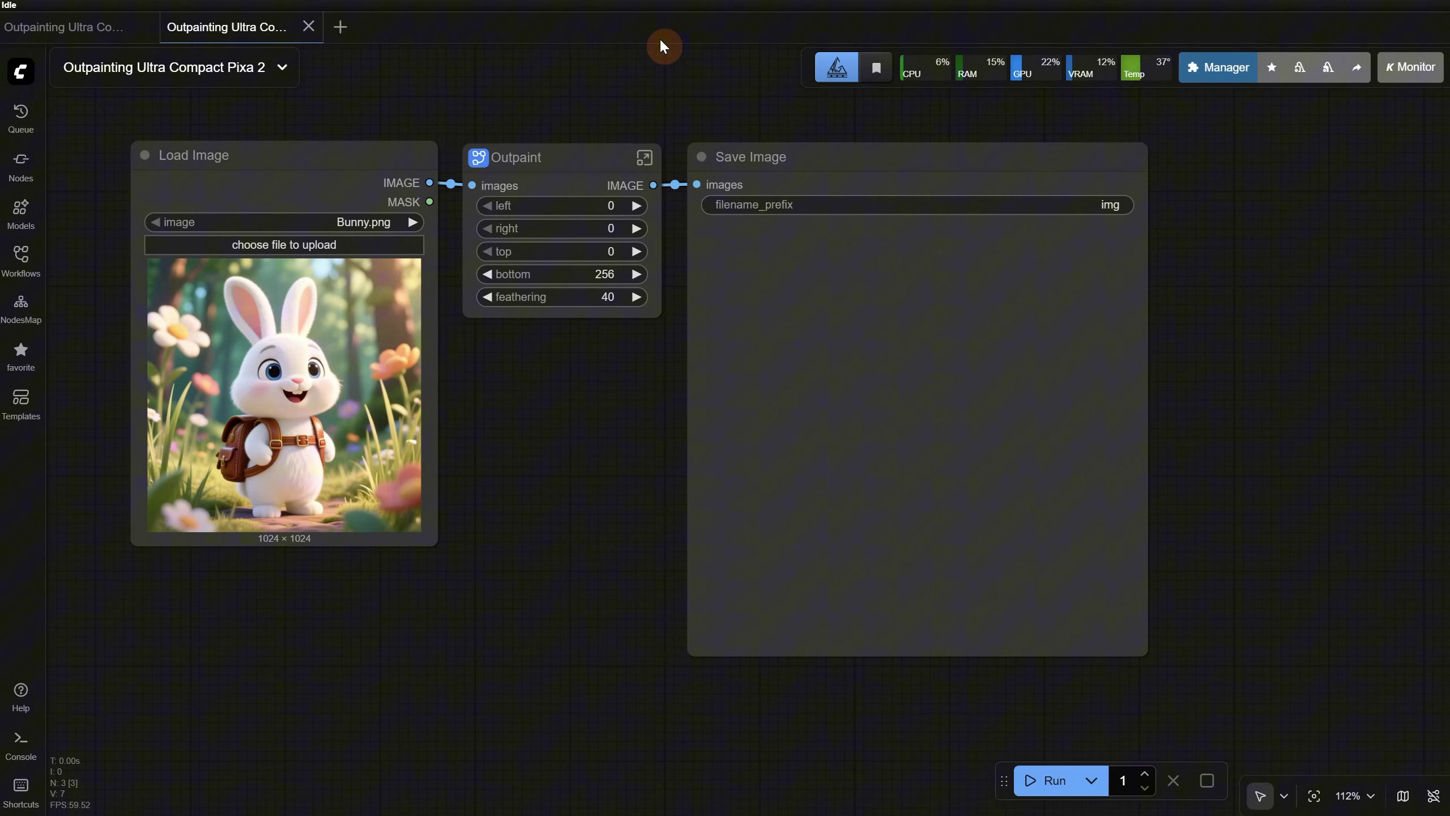
# Step: Expand Pixaroma and delete the root-level Outpainting Ultra Compact Pixa 2 workflow
pyautogui.click(14, 267)
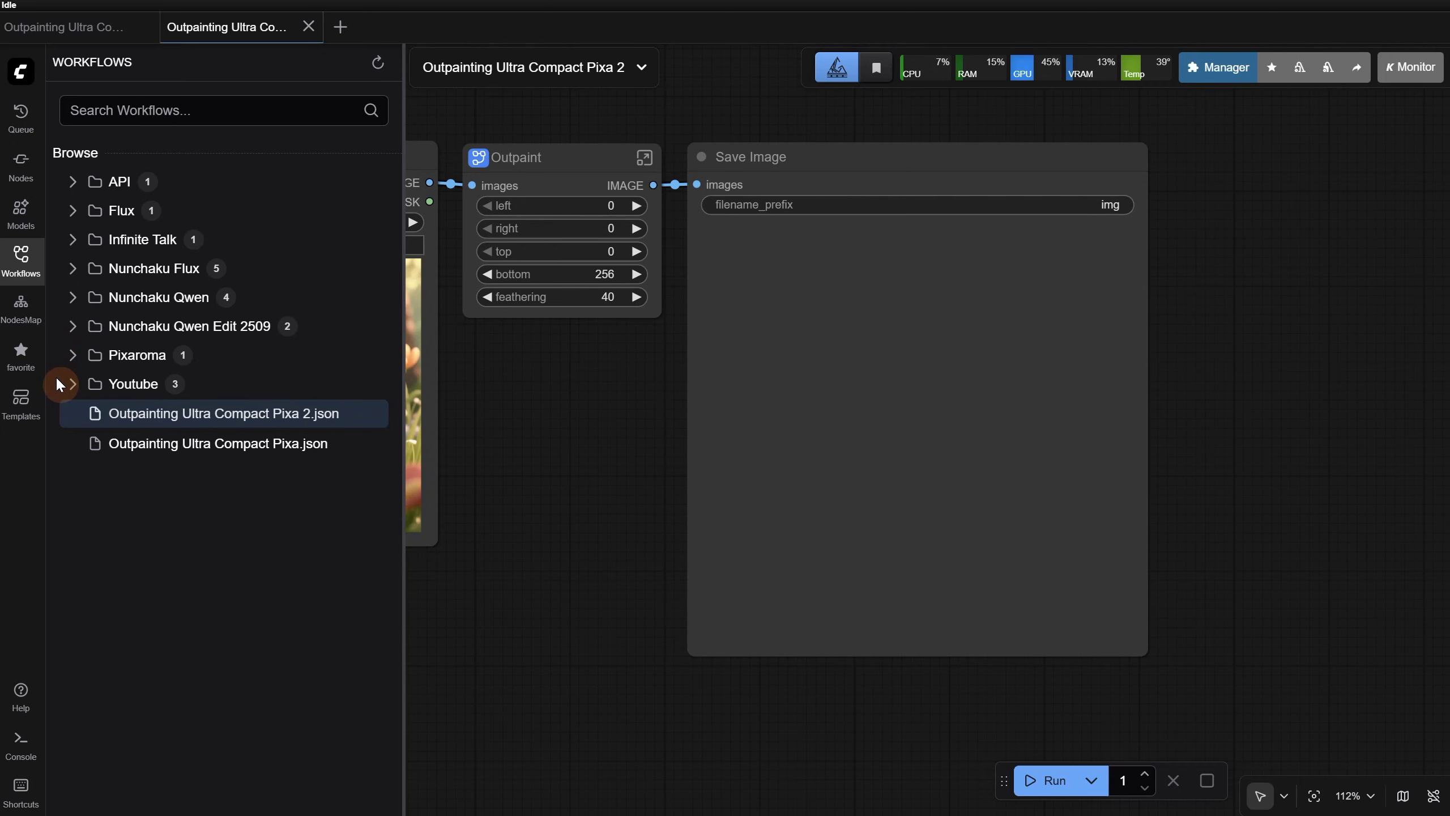
pyautogui.click(72, 355)
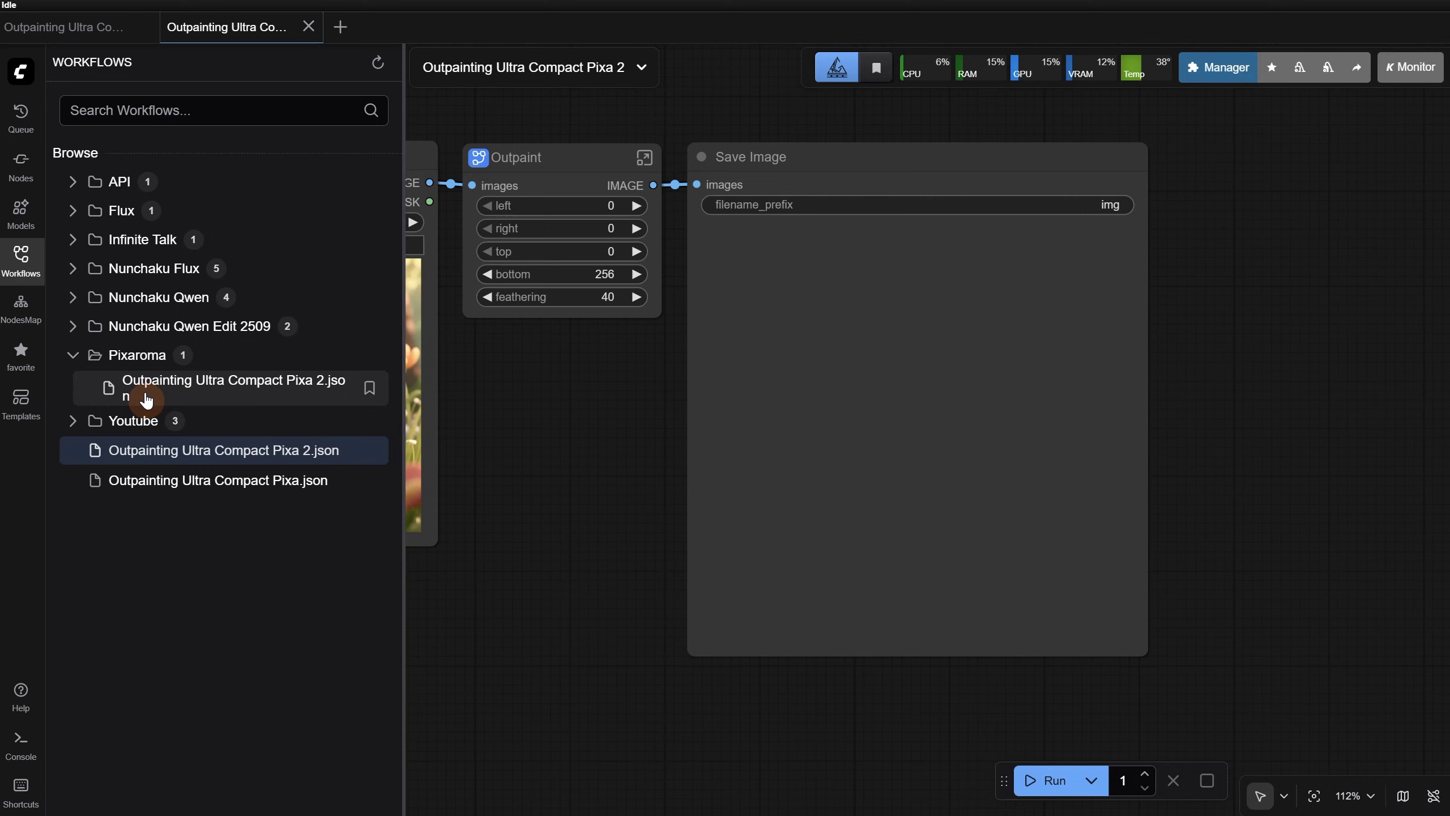
pyautogui.moveTo(201, 462); pyautogui.dragTo(127, 365)
pyautogui.rightClick(194, 452)
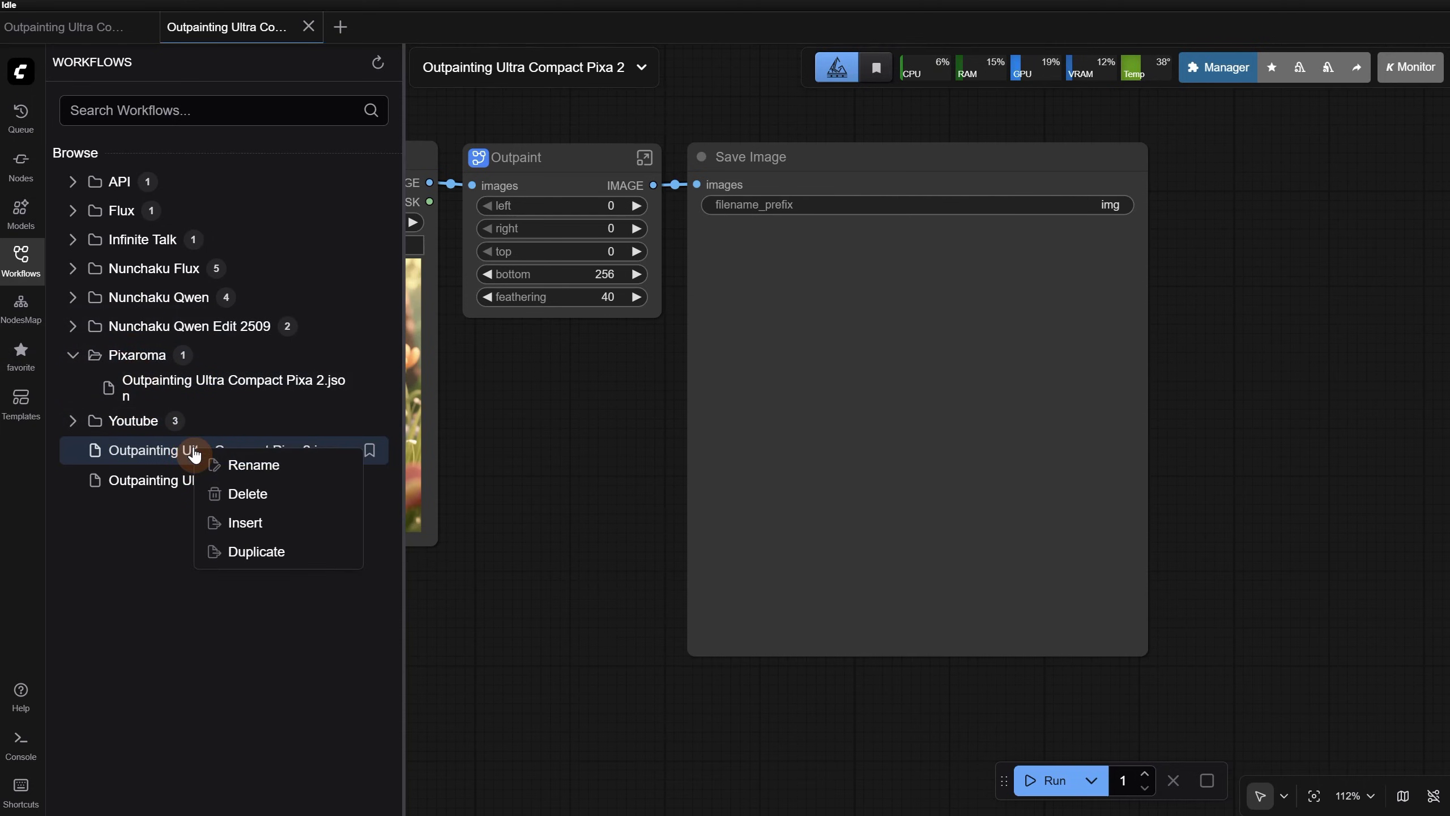
pyautogui.click(194, 454)
pyautogui.rightClick(193, 458)
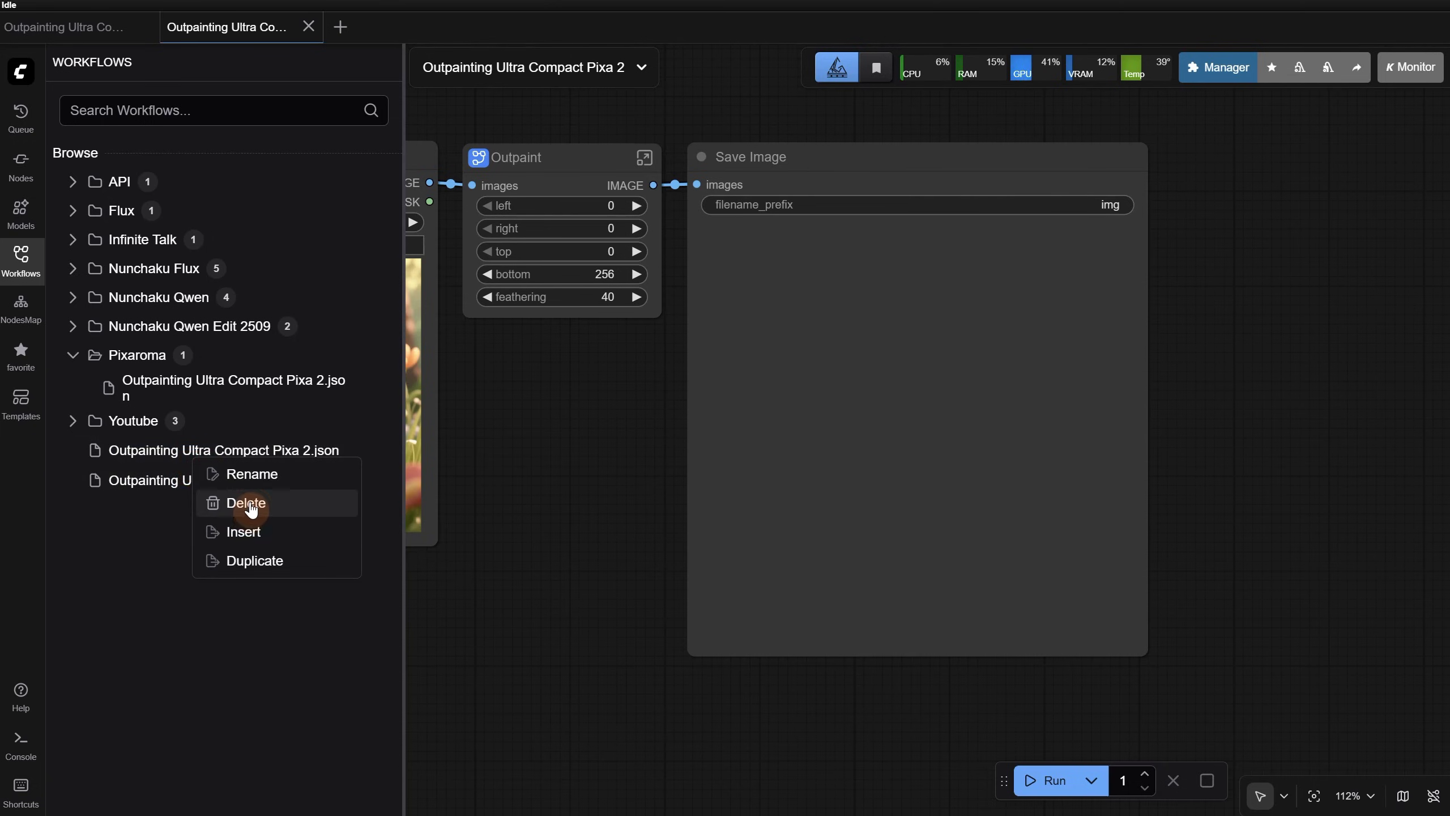
pyautogui.click(251, 507)
# Step: Confirm the deletion and move Outpainting Ultra Compact Pixa.json into the Outpaint folder
pyautogui.click(835, 476)
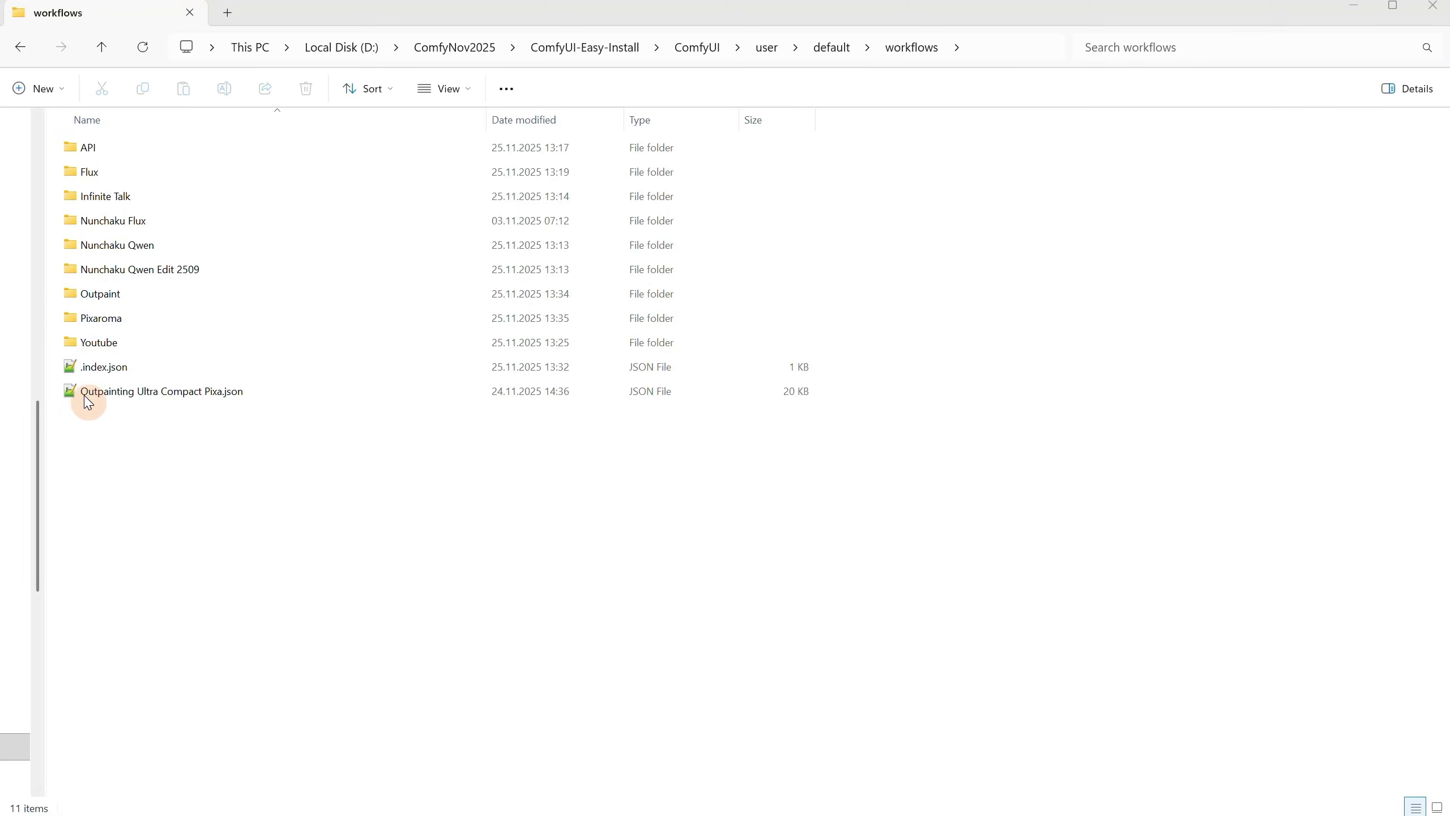
pyautogui.moveTo(168, 391); pyautogui.dragTo(163, 294)
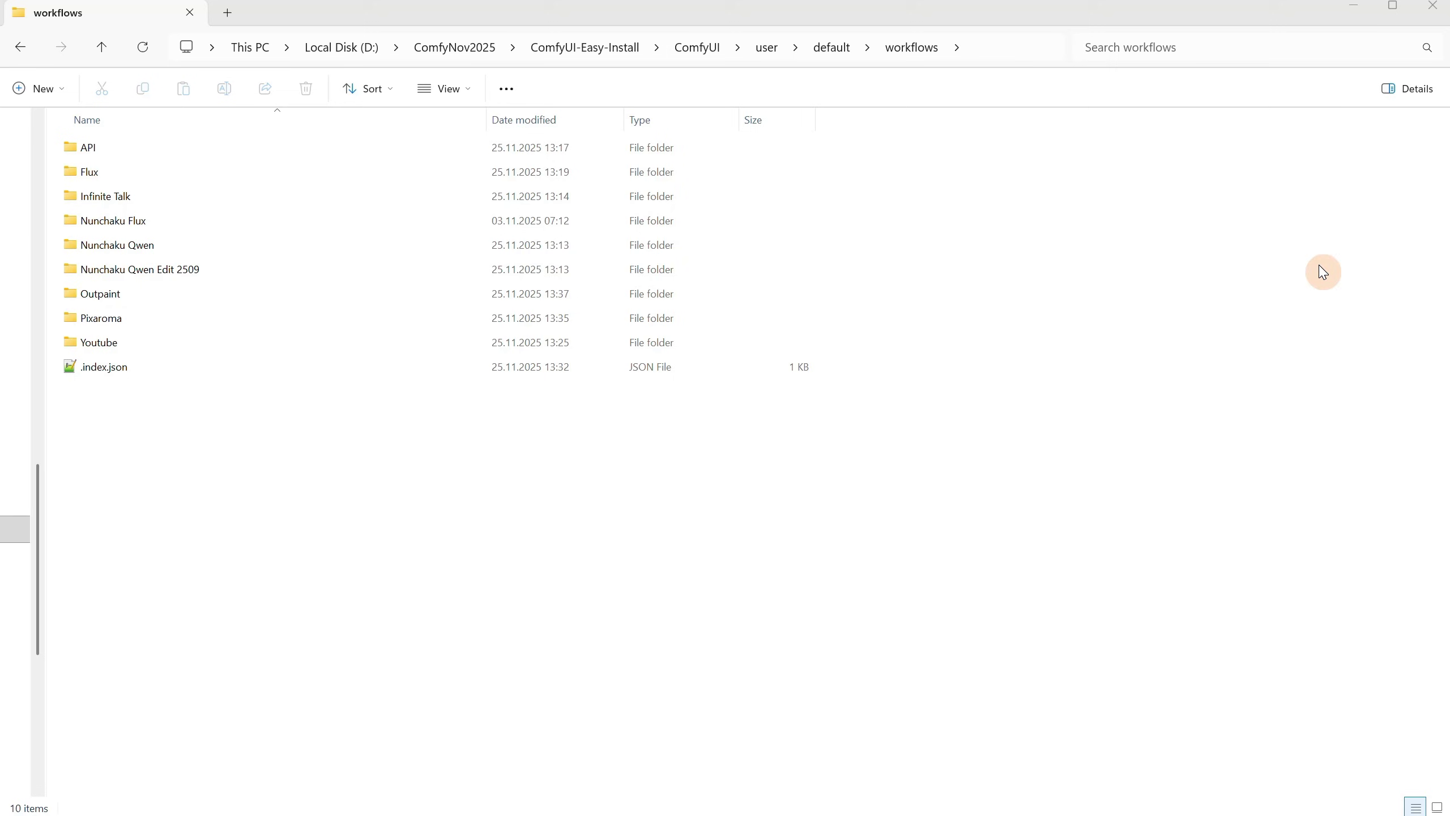
pyautogui.click(109, 321)
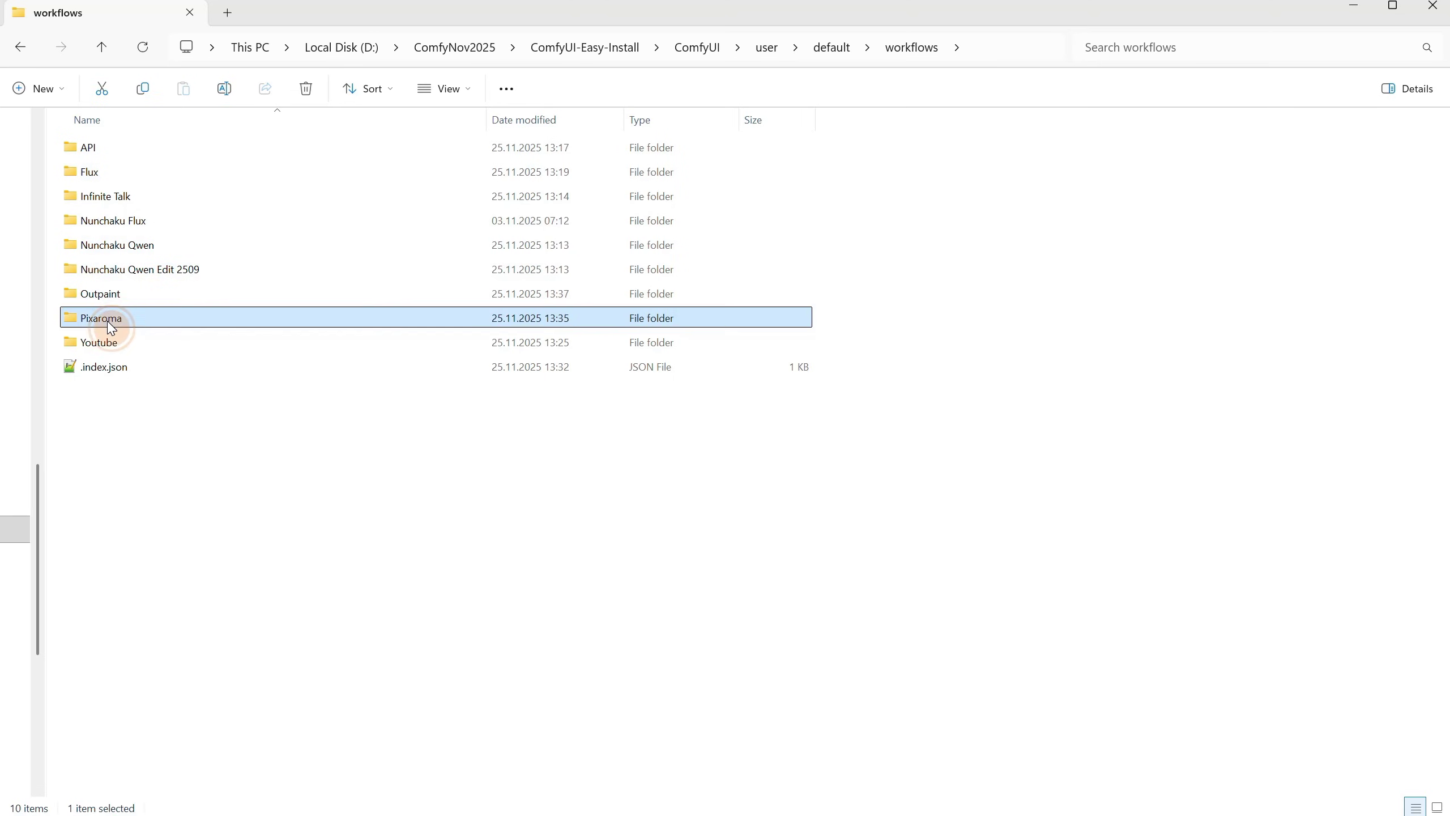
# Step: Relaunch ComfyUI using the run_nvidia_gpu batch file in ComfyUI-Easy-Install
pyautogui.click(178, 343)
pyautogui.click(101, 48)
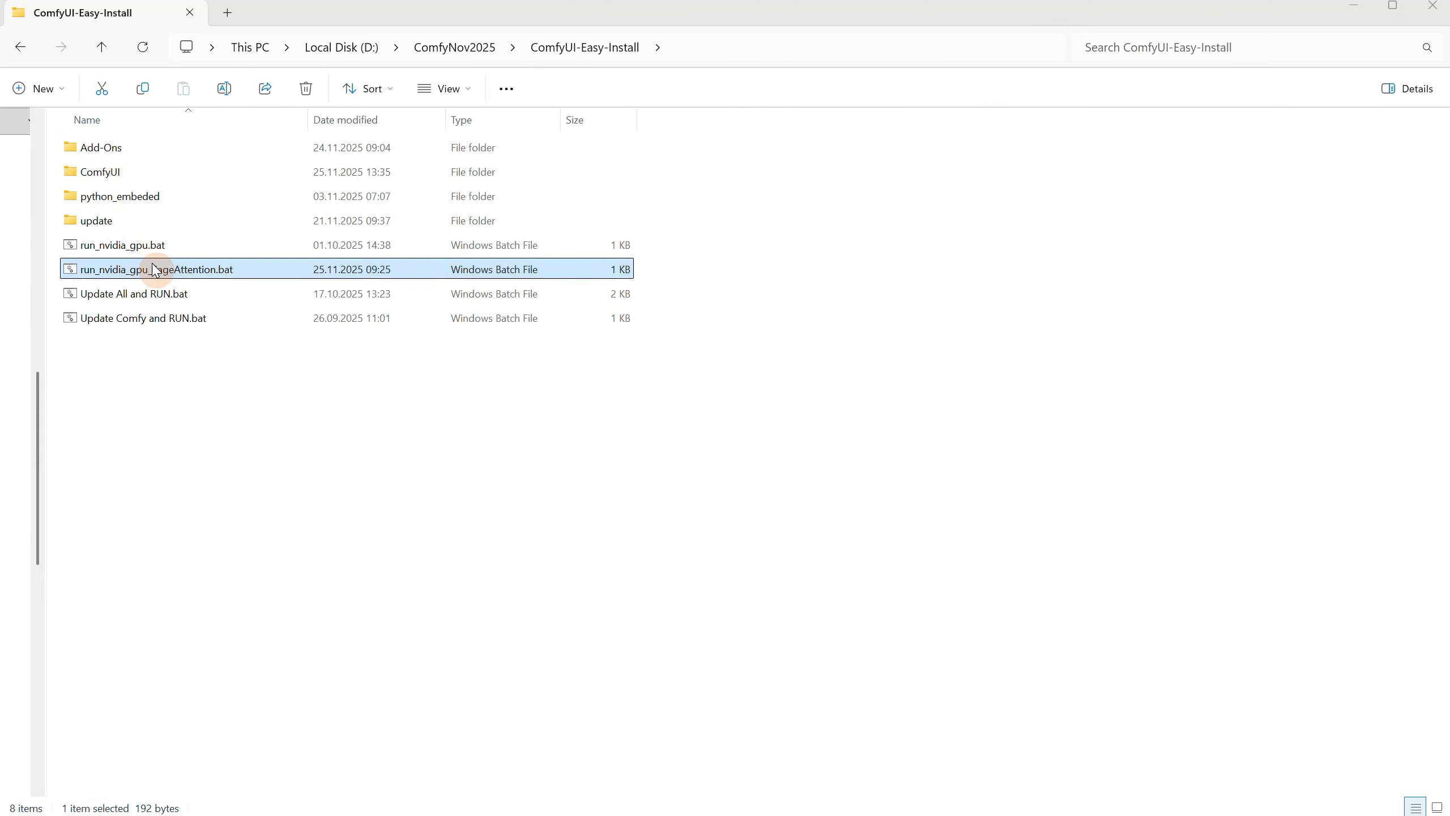
pyautogui.doubleClick(168, 272)
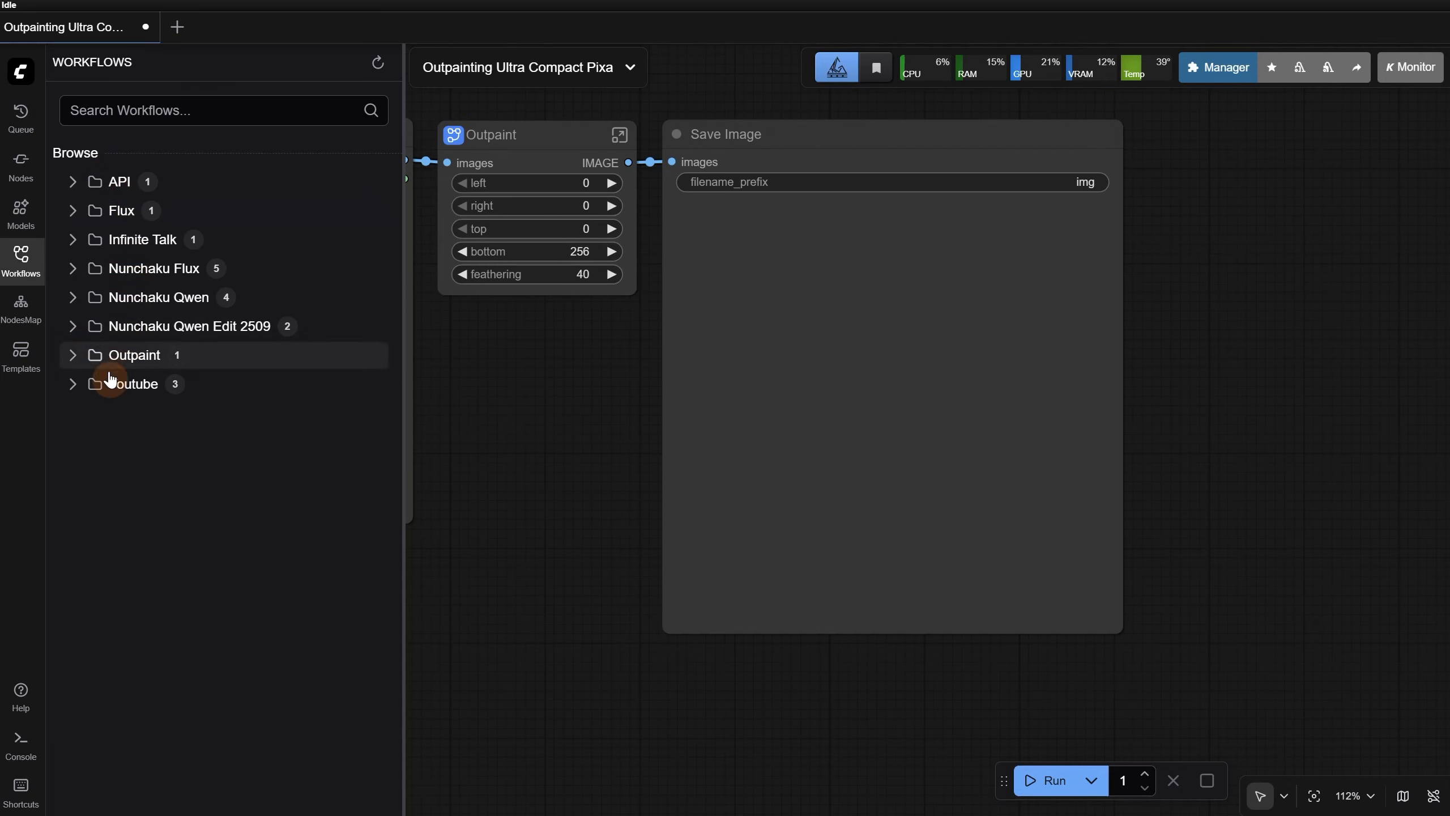
# Step: Use File > Open to load QwenVL Video to Text.json from the Ep71 folder
pyautogui.click(20, 257)
pyautogui.click(20, 72)
pyautogui.moveTo(80, 147)
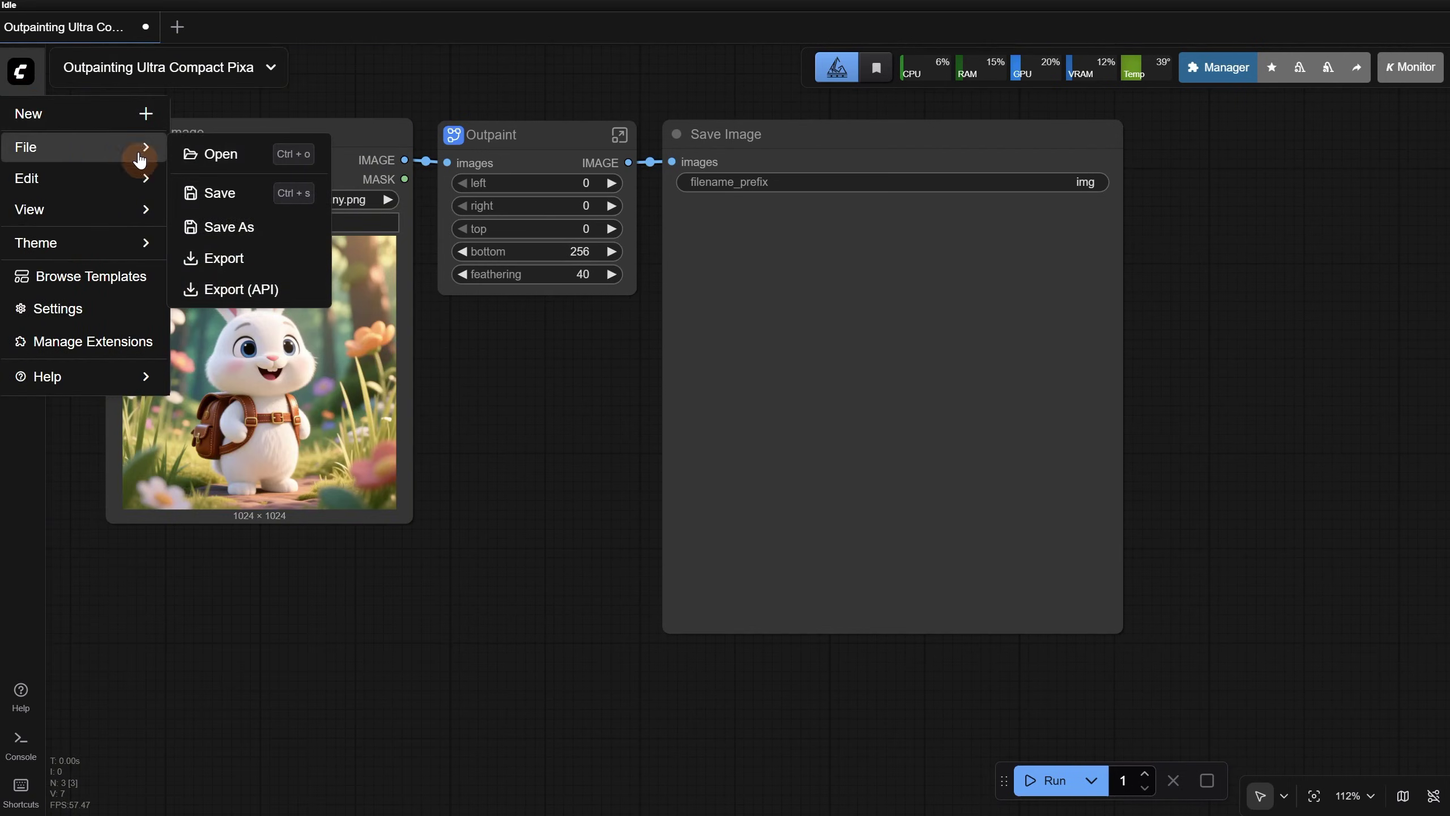
pyautogui.click(211, 154)
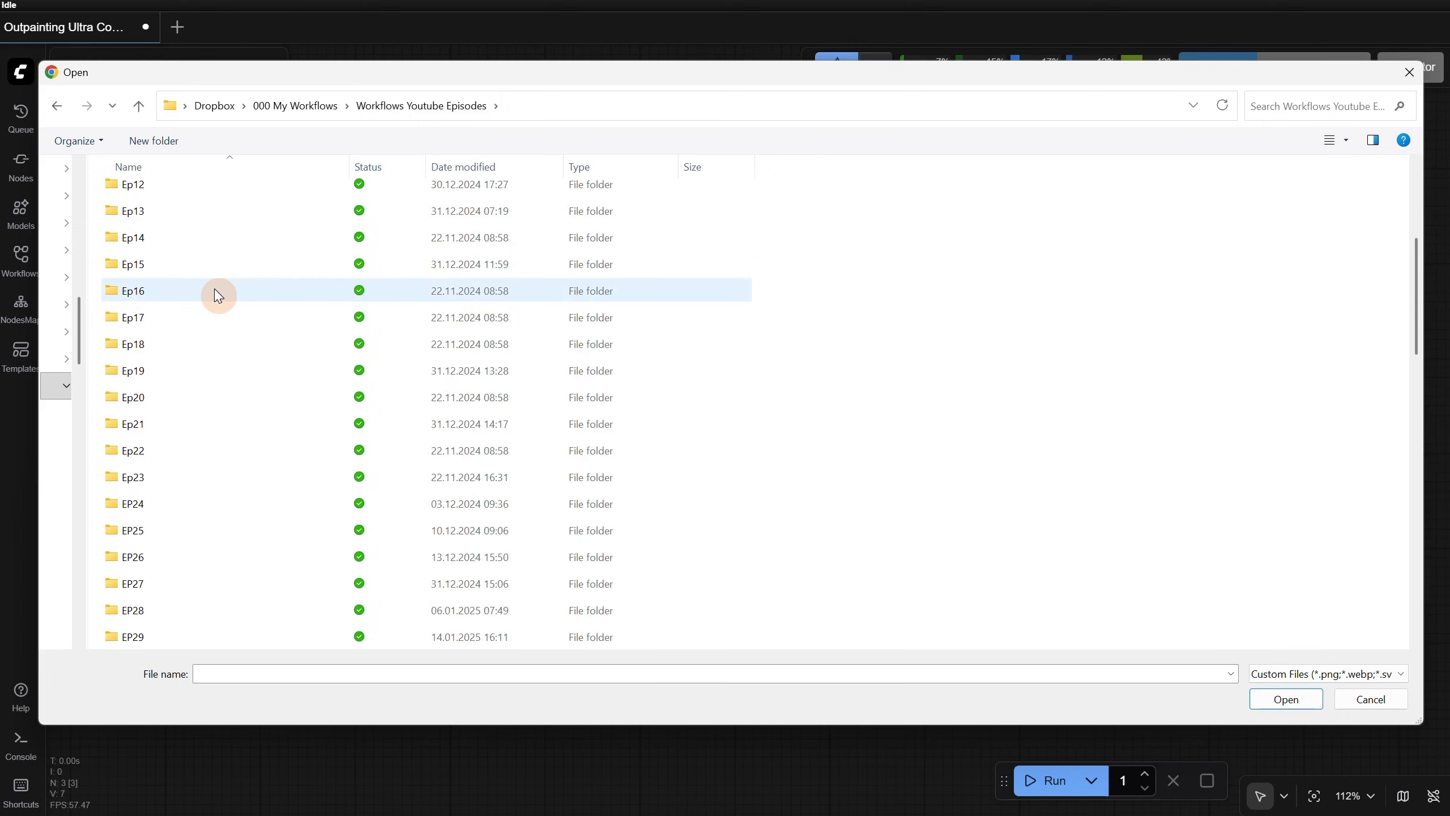
pyautogui.scroll(-15, 217, 291)
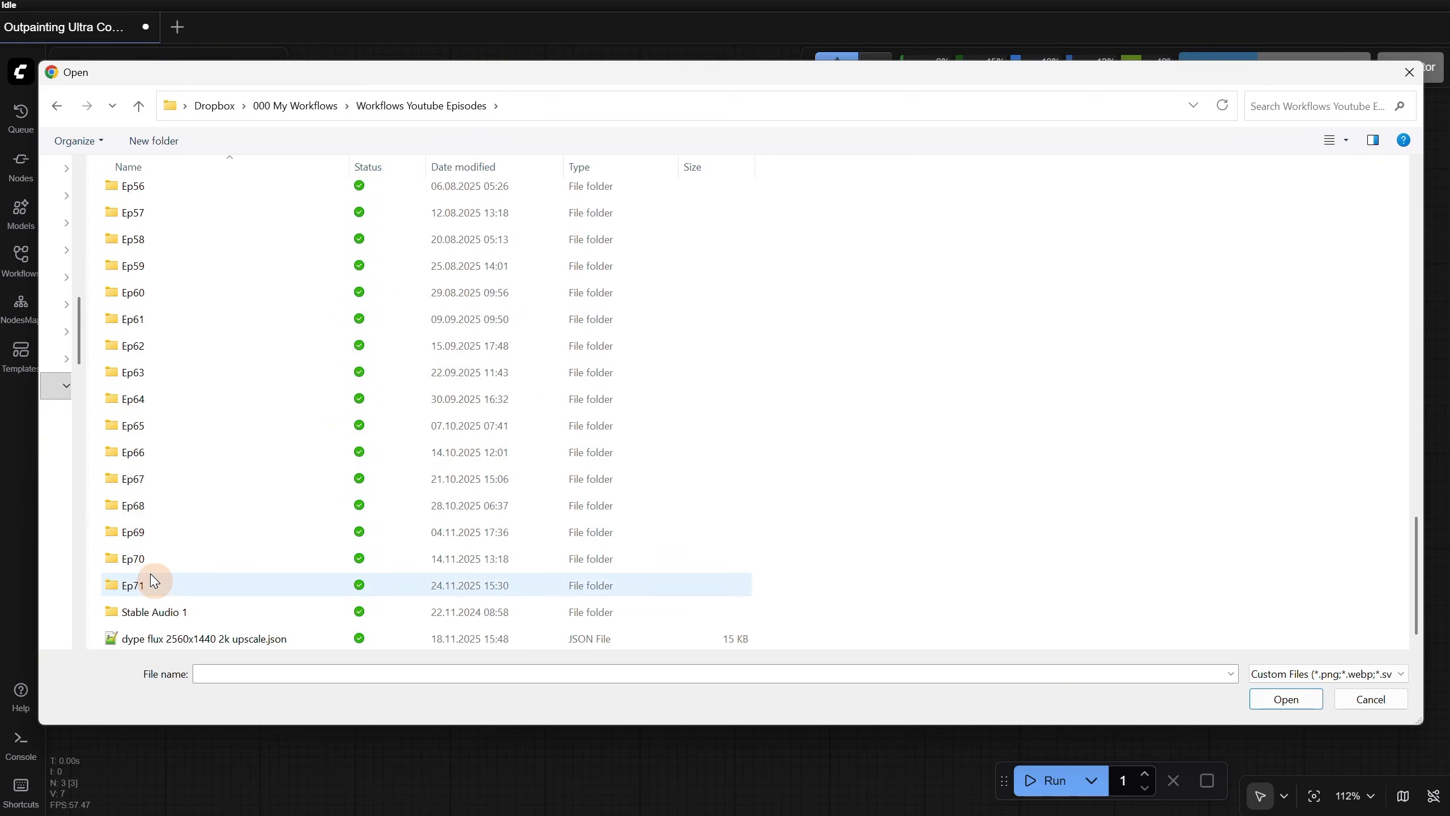
pyautogui.doubleClick(155, 585)
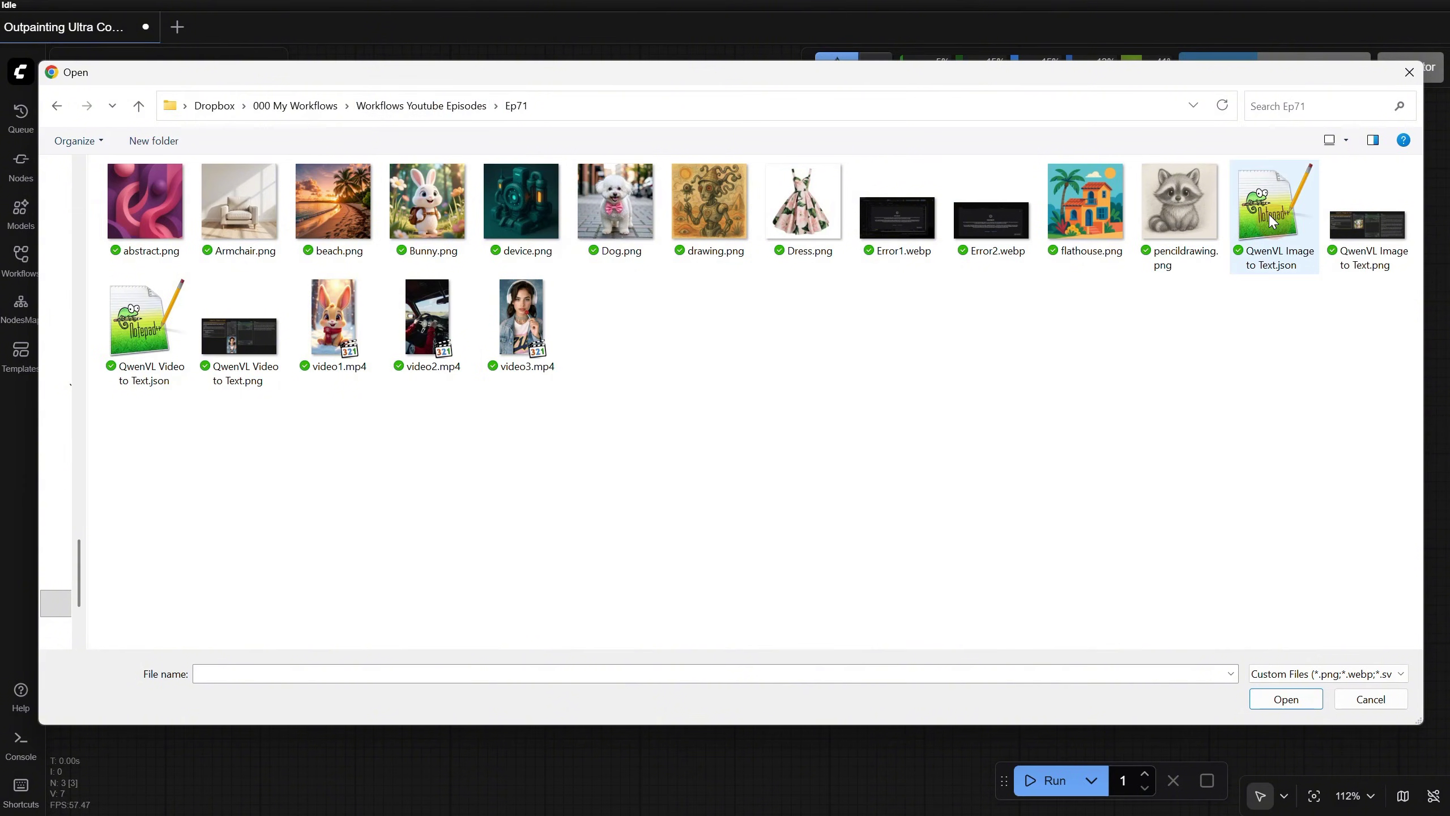
pyautogui.doubleClick(140, 328)
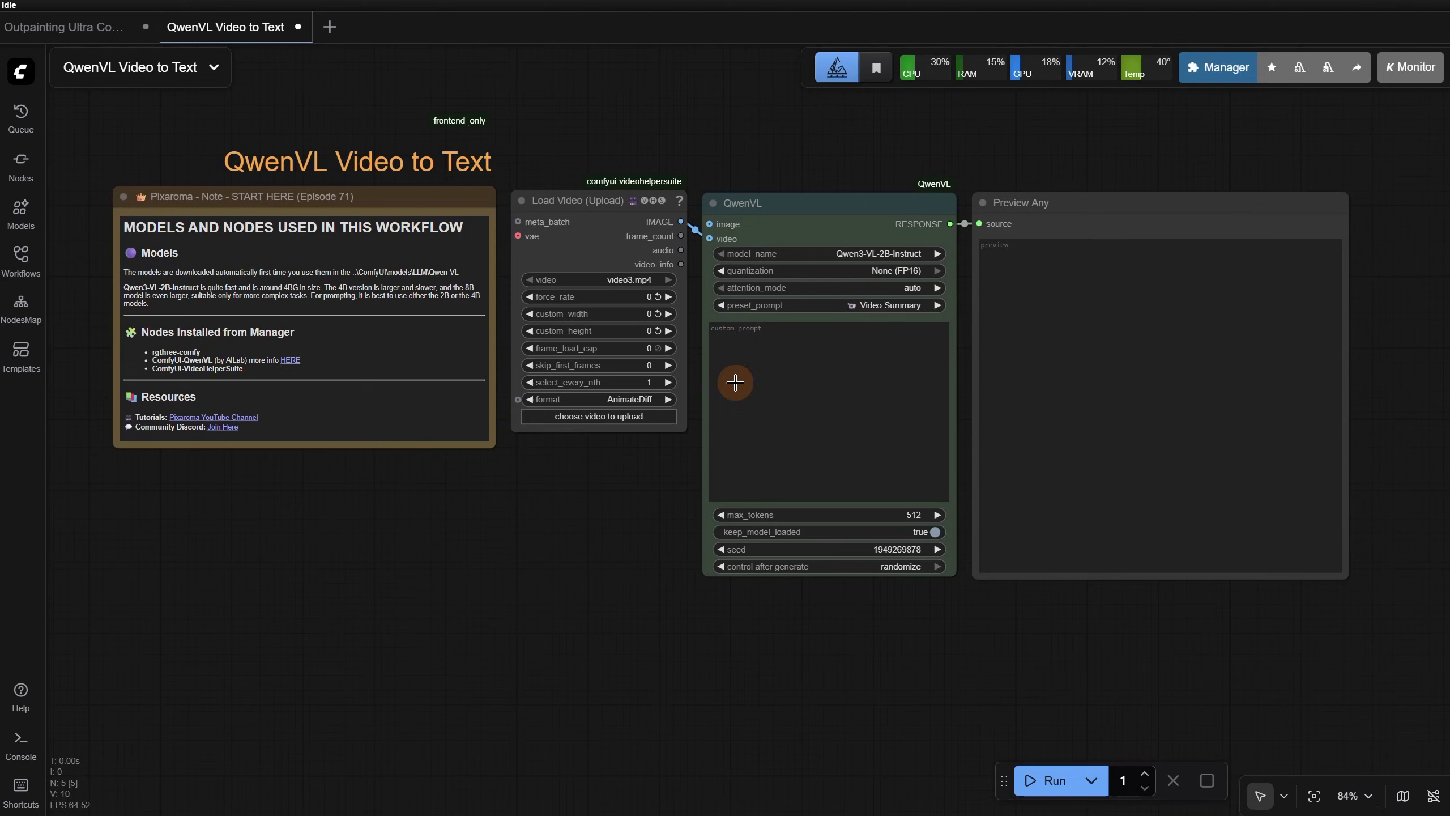